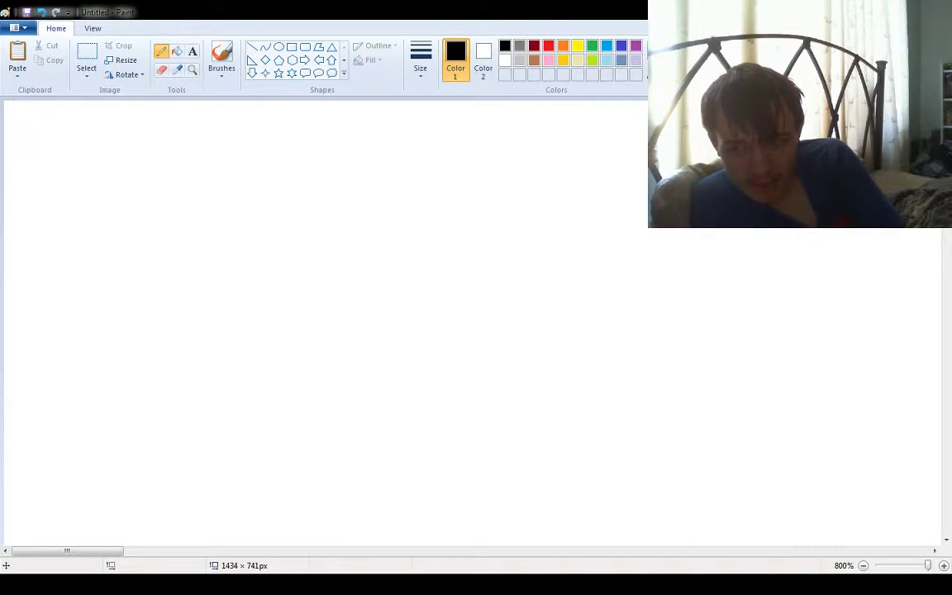
Draw a black oval outline about 37 × 44 px and move it toward the upper middle of the canvas
{"action": "left_click", "coordinate": [279, 47]}
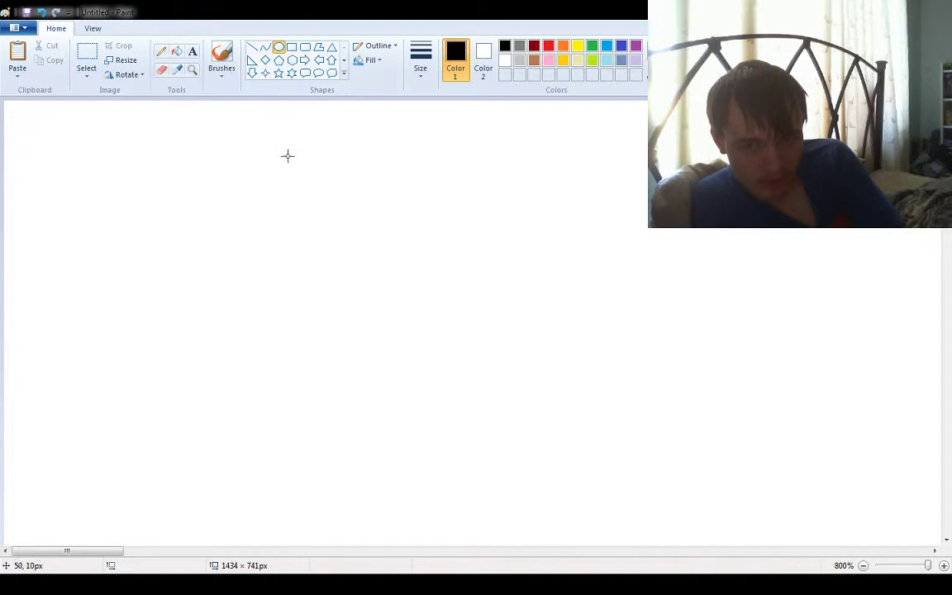
{"action": "left_click_drag", "start_coordinate": [227, 130], "coordinate": [420, 357]}
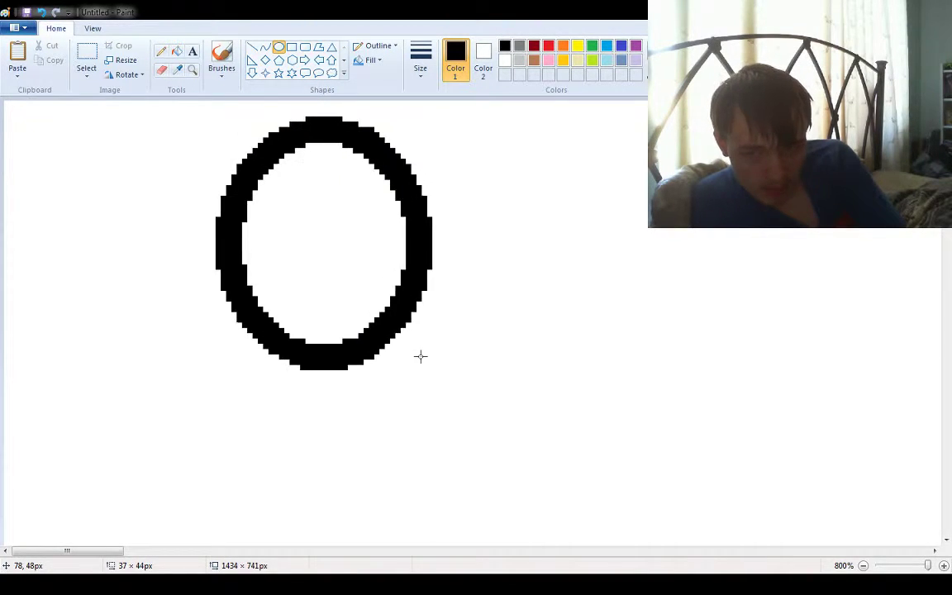
{"action": "left_click_drag", "start_coordinate": [336, 259], "coordinate": [404, 314]}
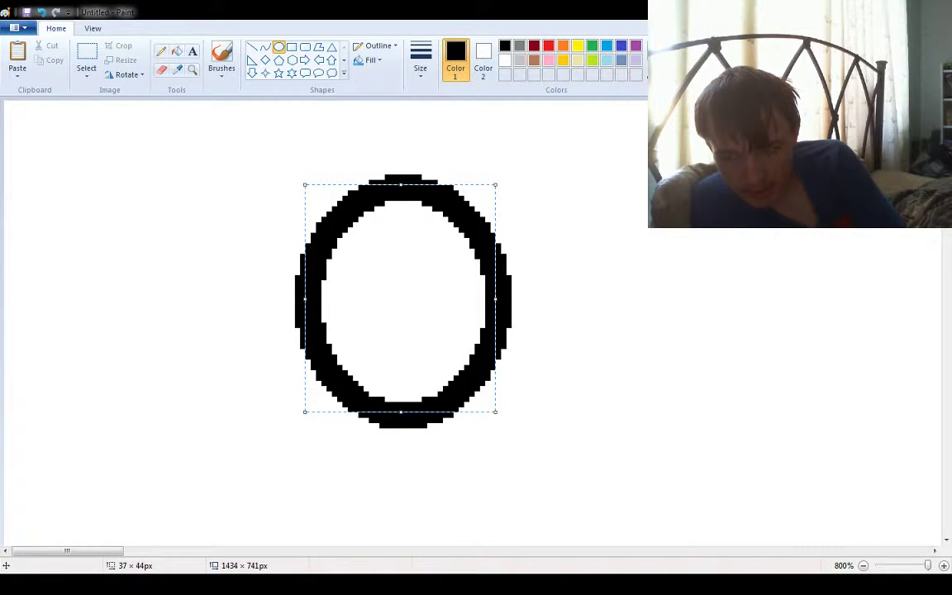
{"action": "left_click_drag", "start_coordinate": [436, 271], "coordinate": [457, 254]}
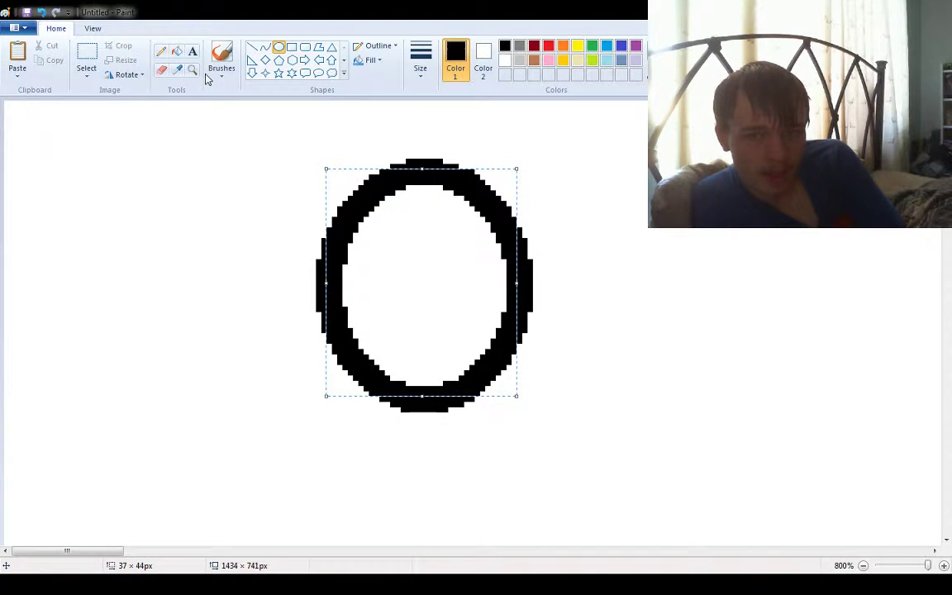
{"action": "left_click", "coordinate": [177, 69]}
{"action": "left_click", "coordinate": [256, 222]}
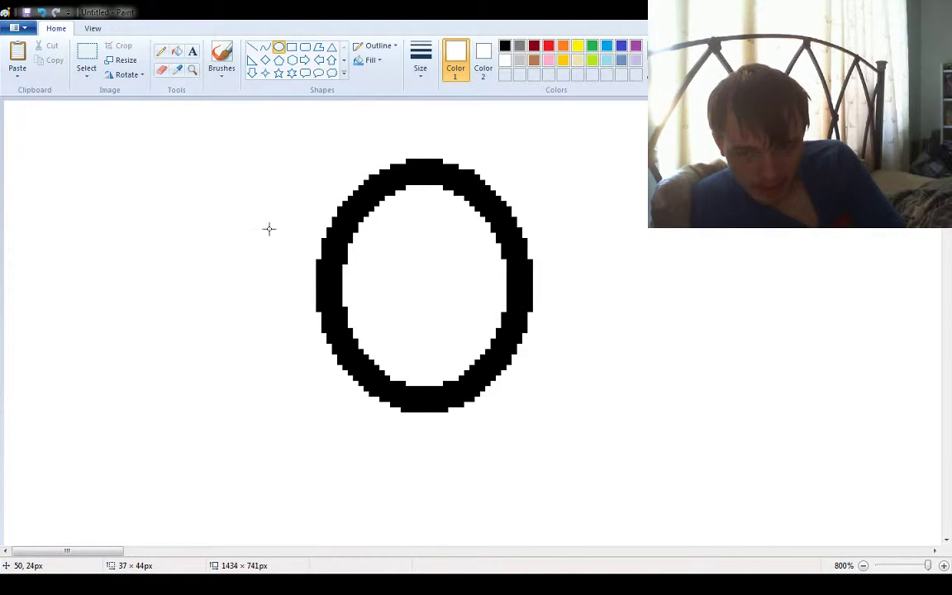
{"action": "left_click", "coordinate": [161, 51]}
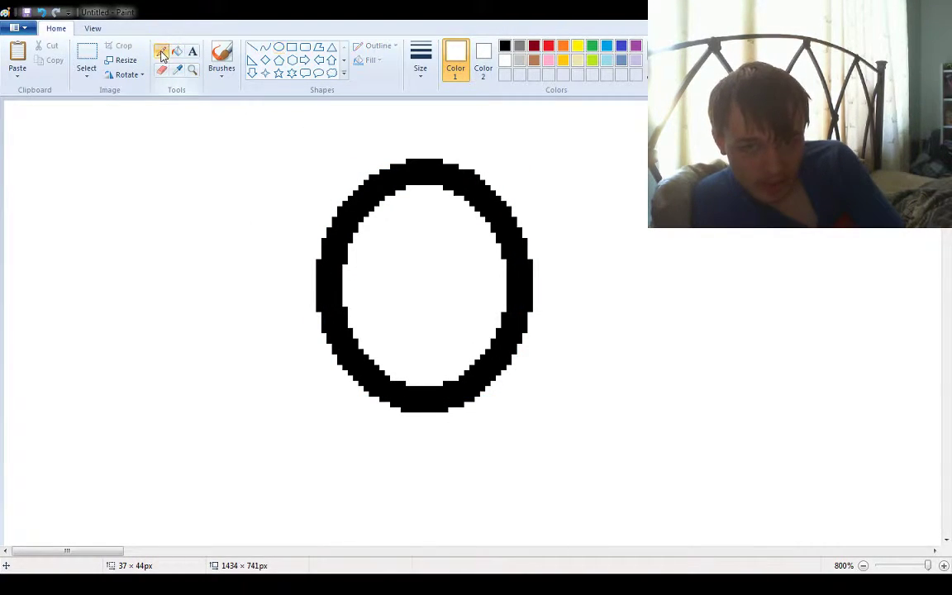
{"action": "left_click", "coordinate": [339, 280]}
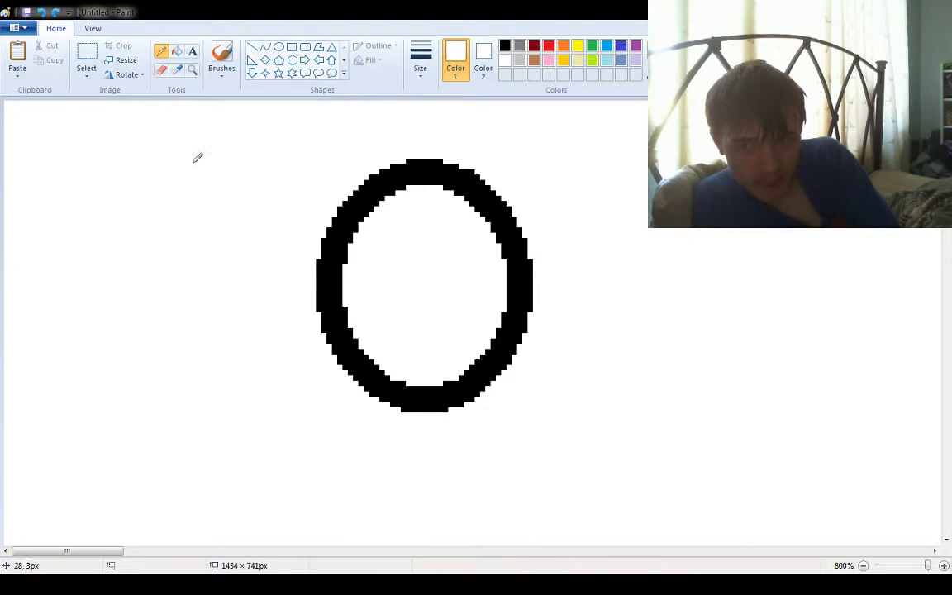
{"action": "left_click", "coordinate": [279, 46]}
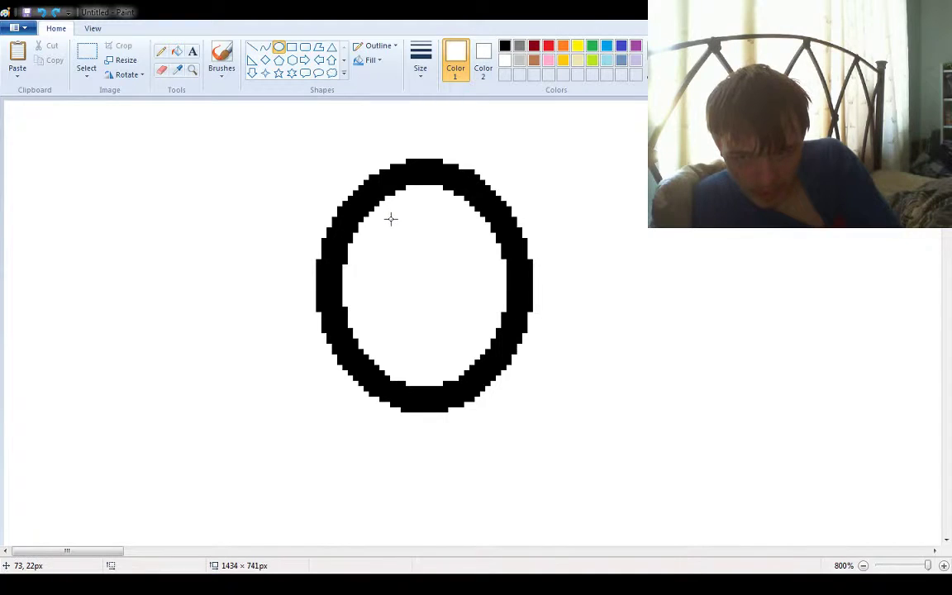
{"action": "mouse_move", "coordinate": [391, 219]}
{"action": "left_mouse_down"}
{"action": "mouse_move", "coordinate": [401, 227]}
{"action": "mouse_move", "coordinate": [323, 239]}
{"action": "mouse_move", "coordinate": [364, 239]}
{"action": "mouse_move", "coordinate": [148, 244]}
{"action": "mouse_move", "coordinate": [101, 211]}
{"action": "left_mouse_up"}
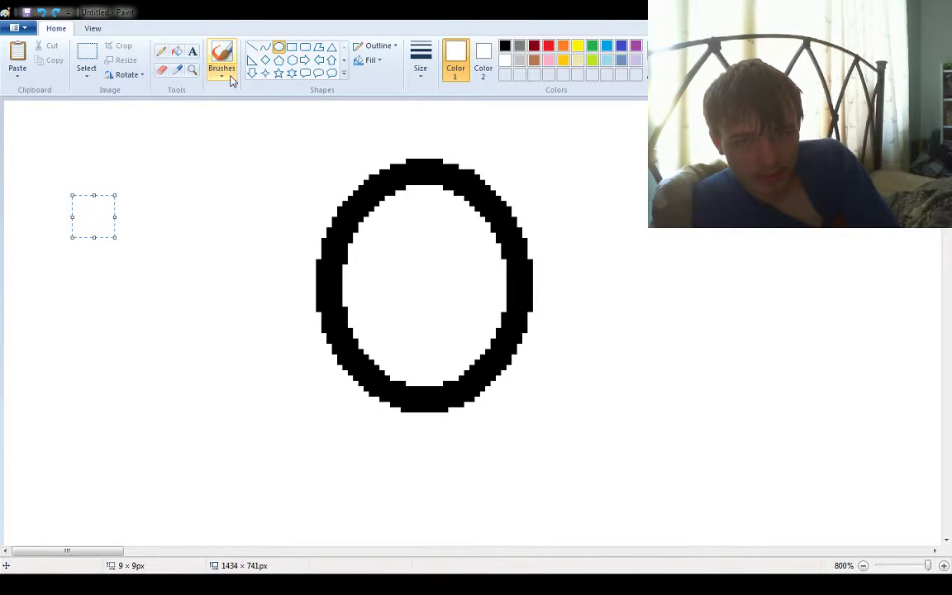
{"action": "left_click", "coordinate": [189, 153]}
{"action": "left_click_drag", "start_coordinate": [237, 189], "coordinate": [263, 221]}
{"action": "key", "text": "Escape"}
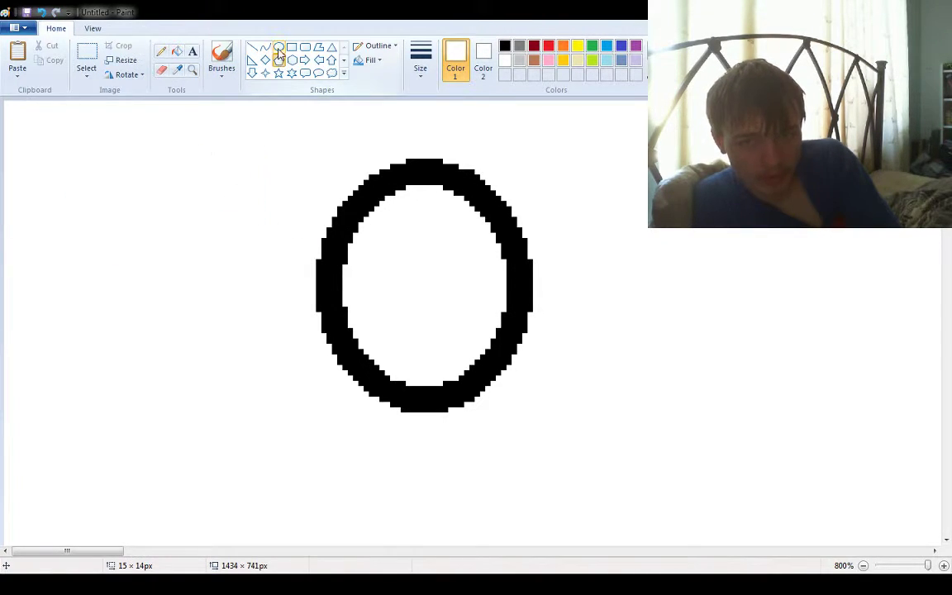
Draw a small black oval about 6 × 10 px inside the upper-left part of the large oval
{"action": "left_click", "coordinate": [465, 71]}
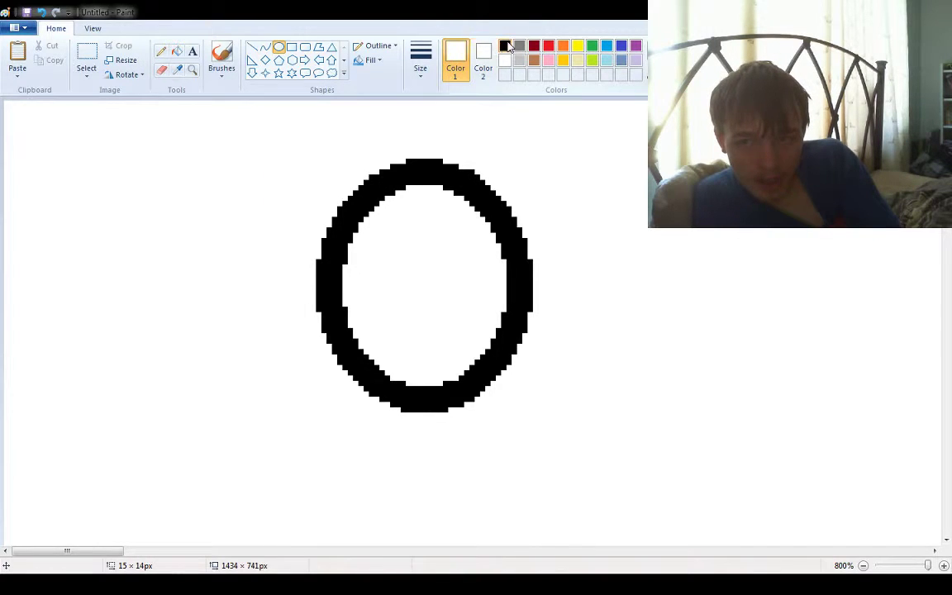
{"action": "left_click", "coordinate": [505, 46]}
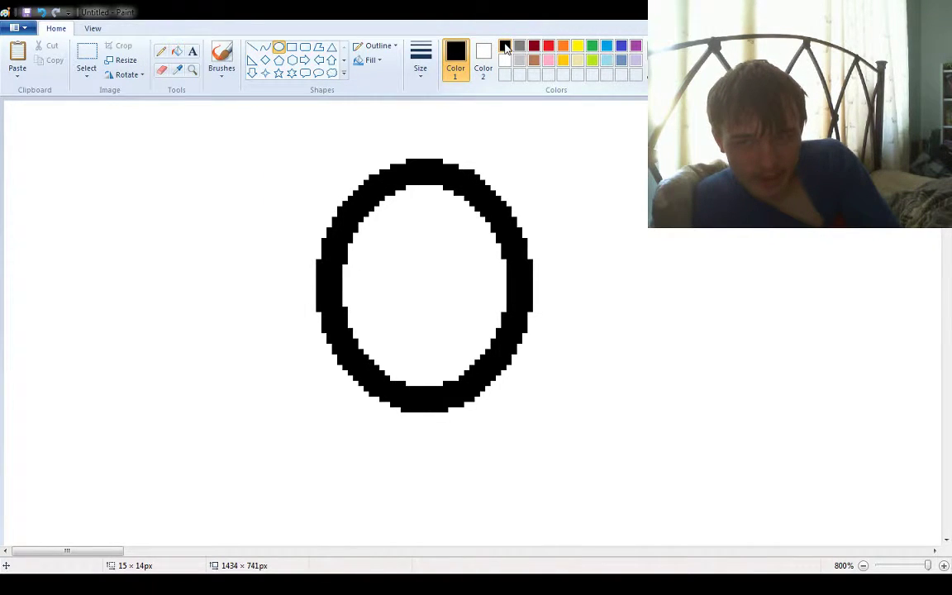
{"action": "mouse_move", "coordinate": [174, 209]}
{"action": "left_mouse_down"}
{"action": "mouse_move", "coordinate": [198, 230]}
{"action": "mouse_move", "coordinate": [199, 253]}
{"action": "mouse_move", "coordinate": [406, 263]}
{"action": "left_mouse_up"}
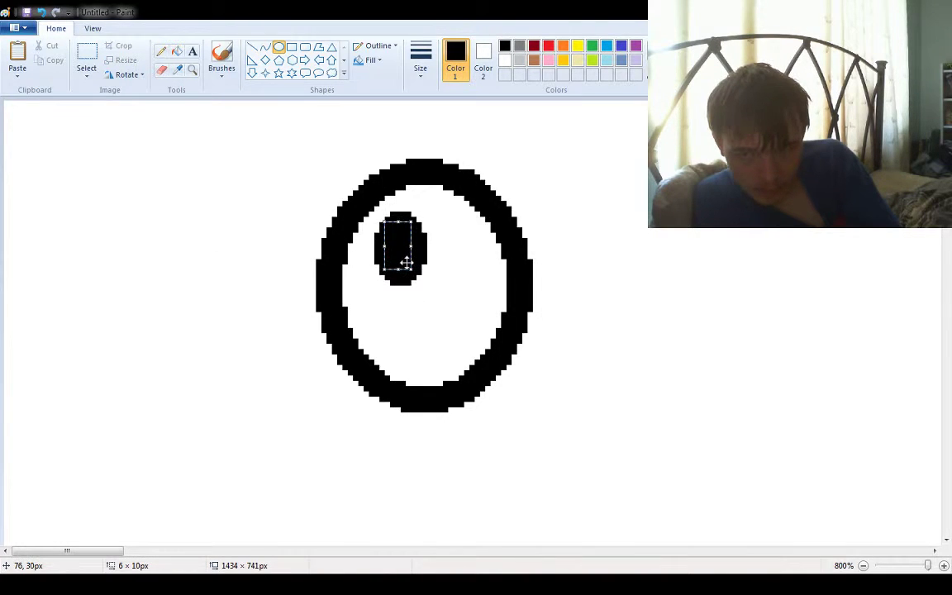
{"action": "left_click_drag", "start_coordinate": [597, 197], "coordinate": [641, 285]}
{"action": "left_click_drag", "start_coordinate": [642, 285], "coordinate": [629, 252]}
{"action": "key", "text": "Delete"}
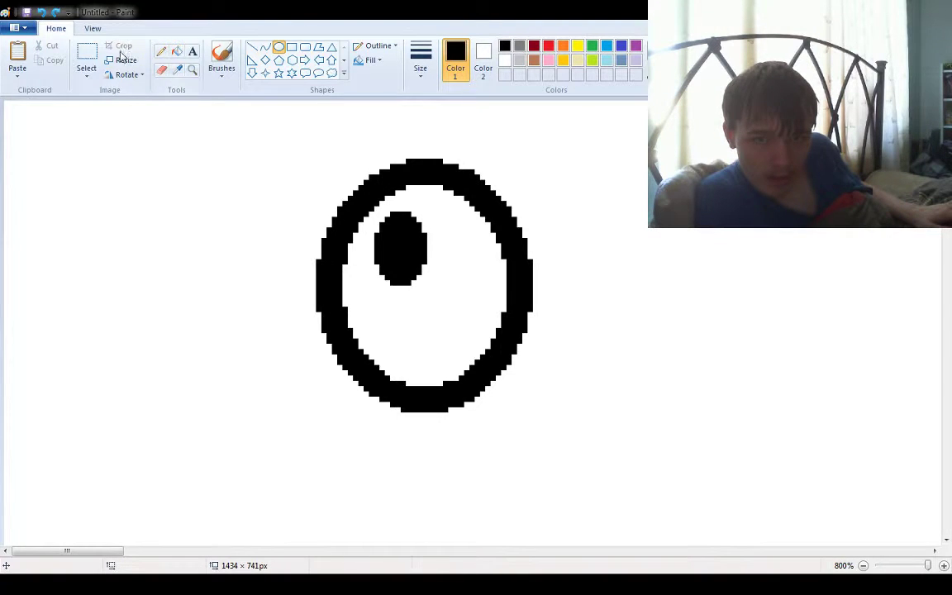
Copy the small black oval and paste the duplicate on the blank canvas to the right of the large oval
{"action": "left_click", "coordinate": [89, 55]}
{"action": "left_click_drag", "start_coordinate": [376, 213], "coordinate": [404, 255]}
{"action": "left_click", "coordinate": [427, 276]}
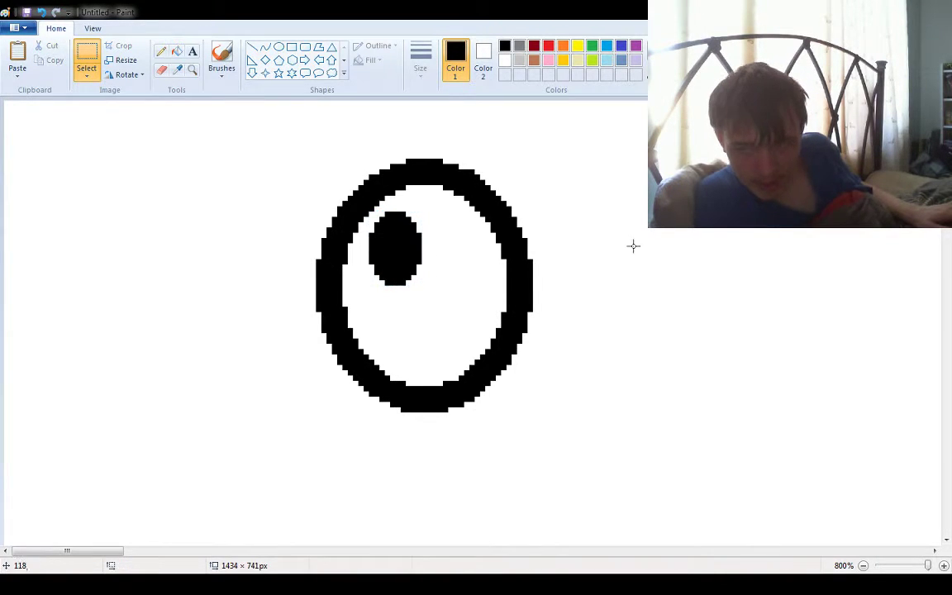
{"action": "left_click_drag", "start_coordinate": [595, 190], "coordinate": [707, 290]}
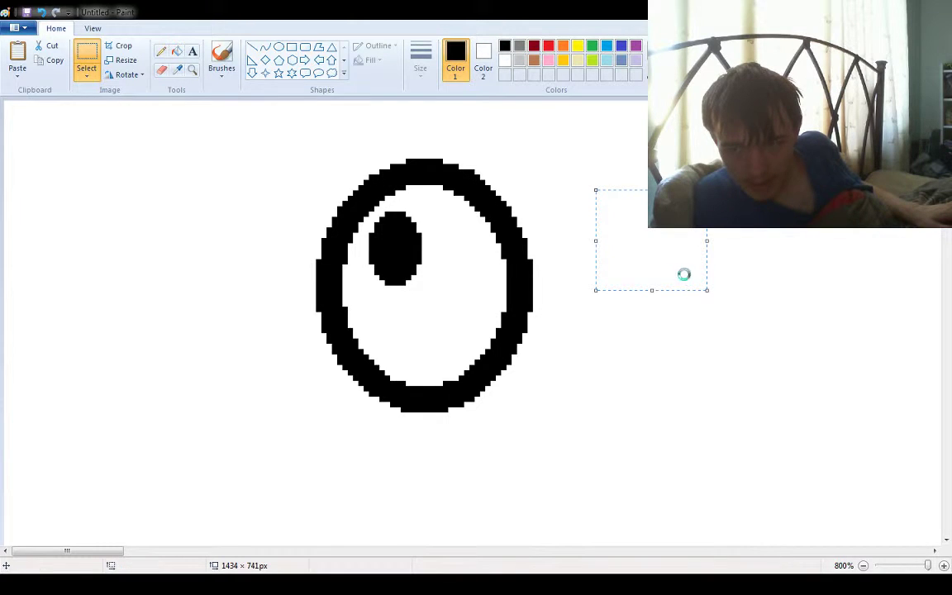
{"action": "key", "text": "ctrl+v"}
{"action": "left_click_drag", "start_coordinate": [18, 134], "coordinate": [716, 234]}
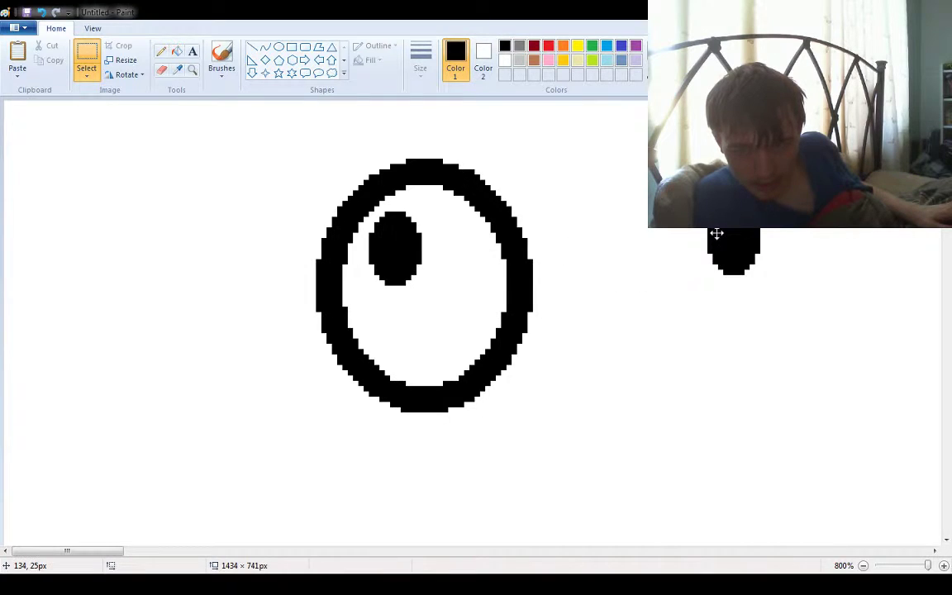
Delete the large oval together with the small oval inside it, keeping the separate copy
{"action": "left_click", "coordinate": [520, 270]}
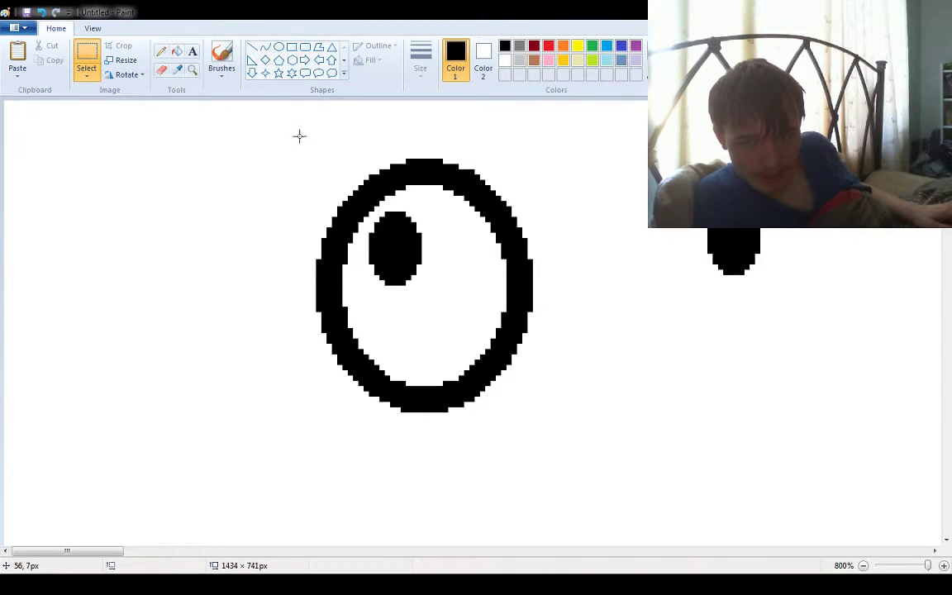
{"action": "left_click_drag", "start_coordinate": [284, 128], "coordinate": [560, 433]}
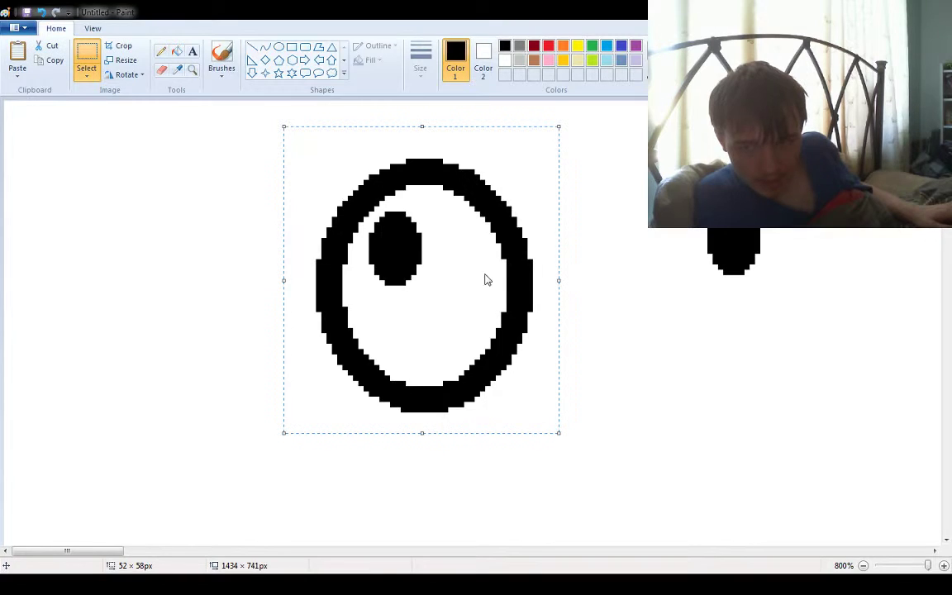
{"action": "key", "text": "Delete"}
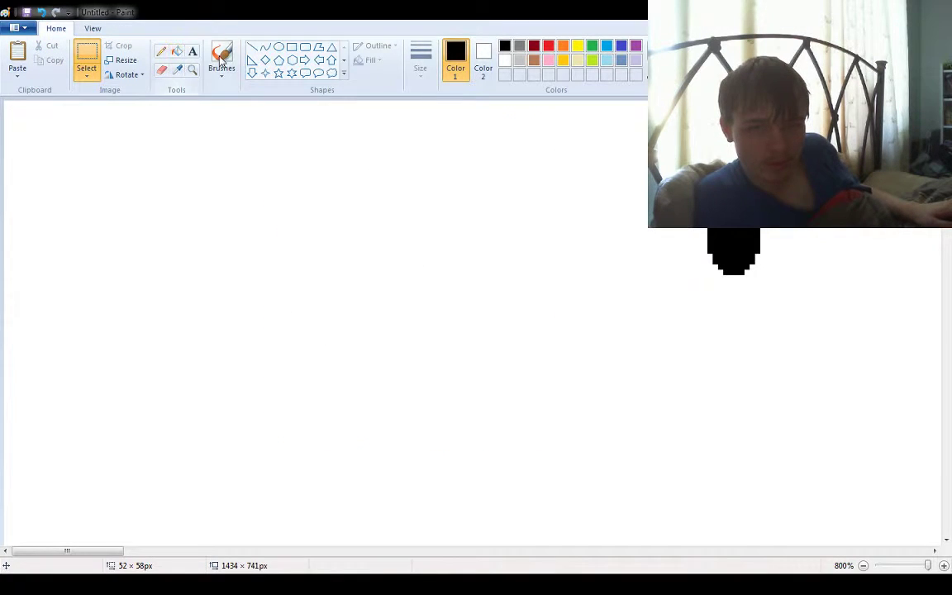
Draw a bigger black oval outline about 56 × 68 px as the head, undoing the stray mark made after it
{"action": "left_click", "coordinate": [278, 47]}
{"action": "left_click_drag", "start_coordinate": [312, 146], "coordinate": [603, 497]}
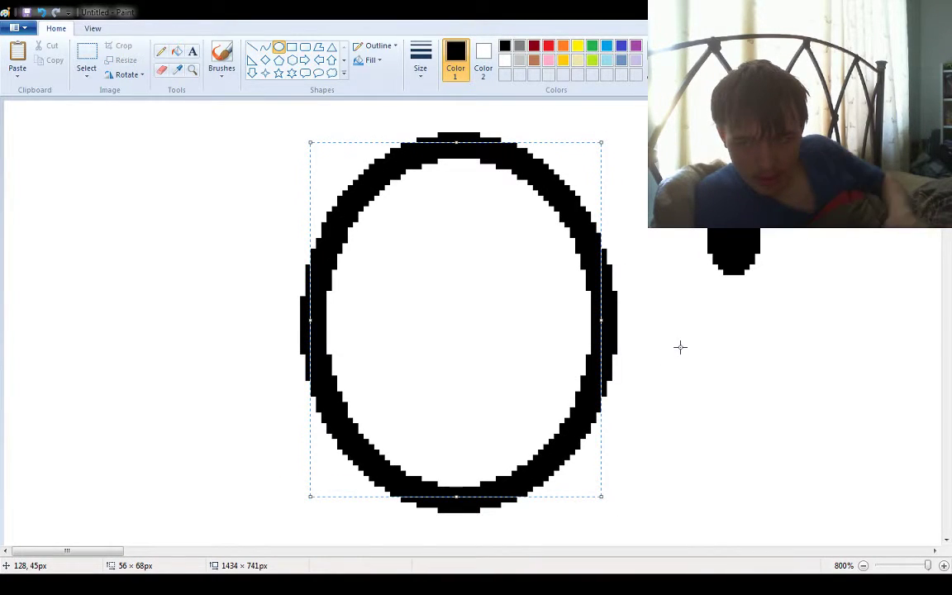
{"action": "key", "text": "ctrl+z"}
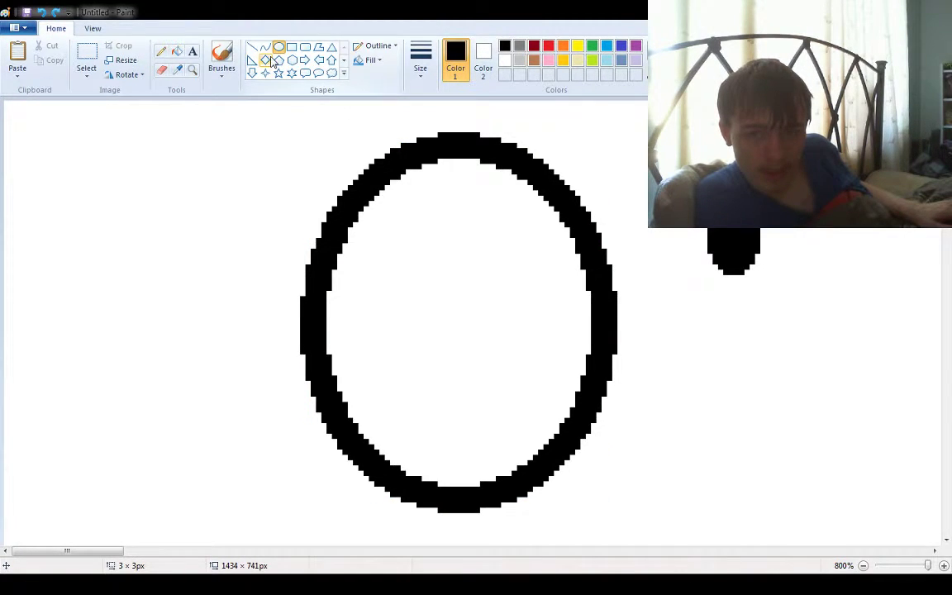
Move the small black oval into the head as the left eye and paste a copy level with it as the right eye
{"action": "left_click", "coordinate": [86, 56]}
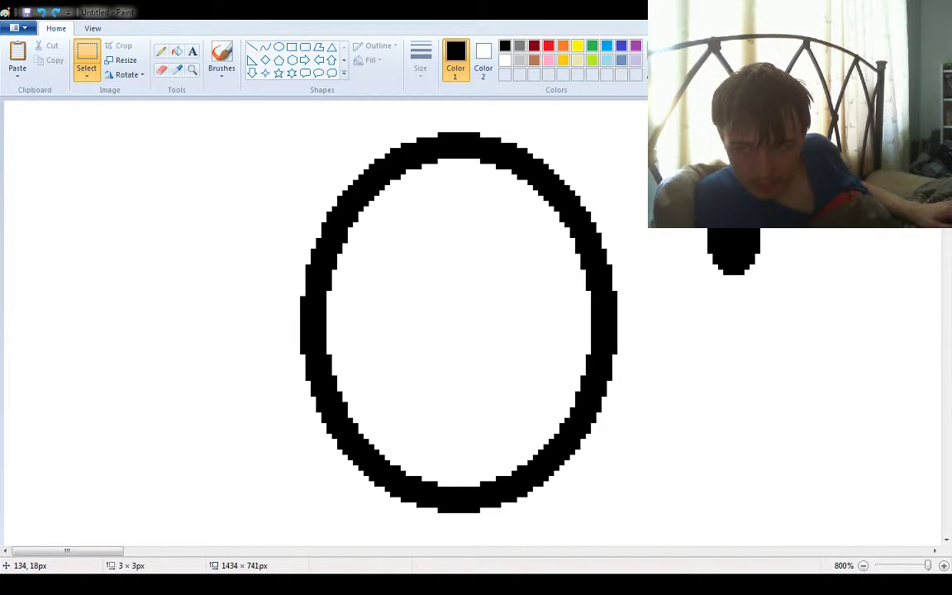
{"action": "left_click_drag", "start_coordinate": [703, 199], "coordinate": [761, 274]}
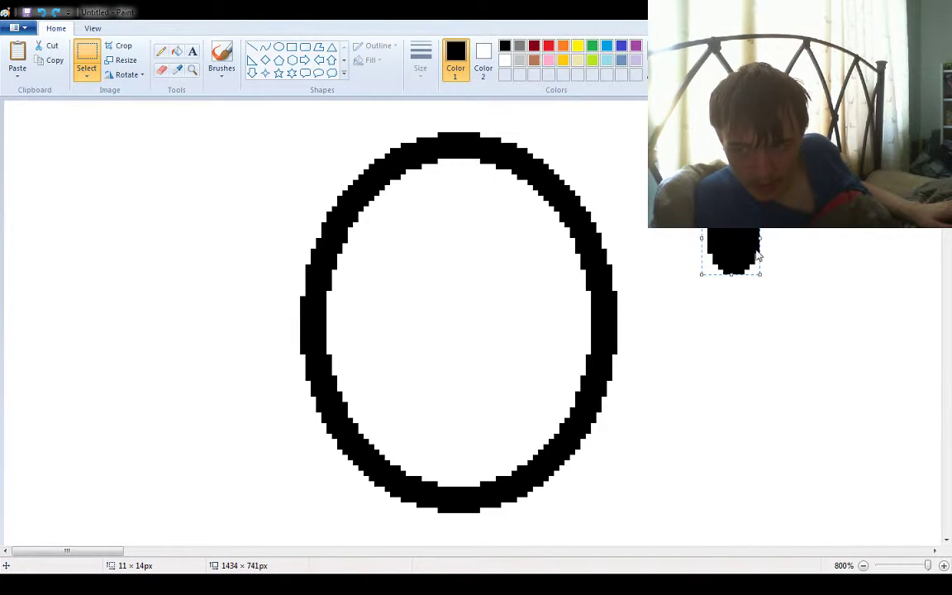
{"action": "left_click_drag", "start_coordinate": [746, 225], "coordinate": [411, 242]}
{"action": "left_click_drag", "start_coordinate": [804, 264], "coordinate": [707, 190]}
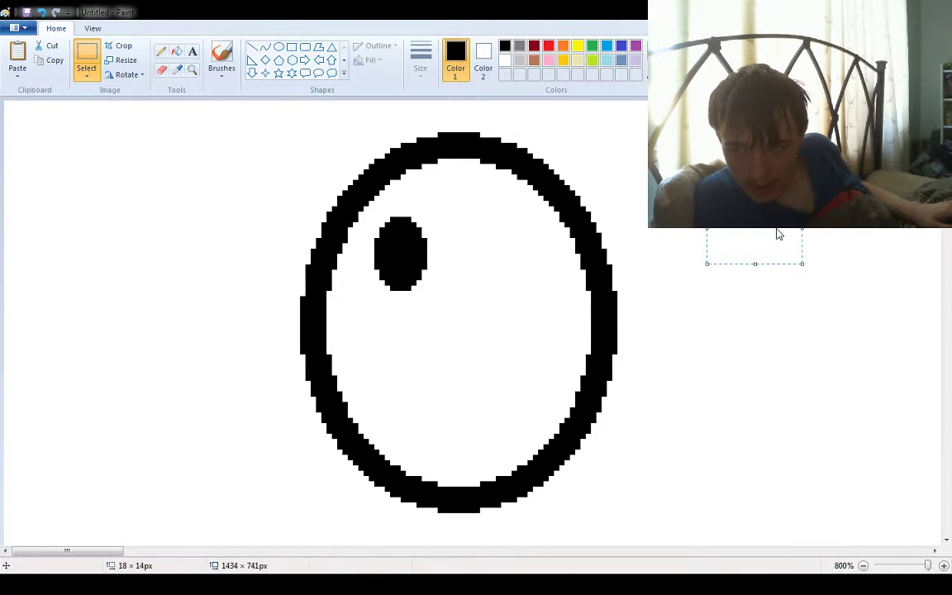
{"action": "key", "text": "ctrl+v"}
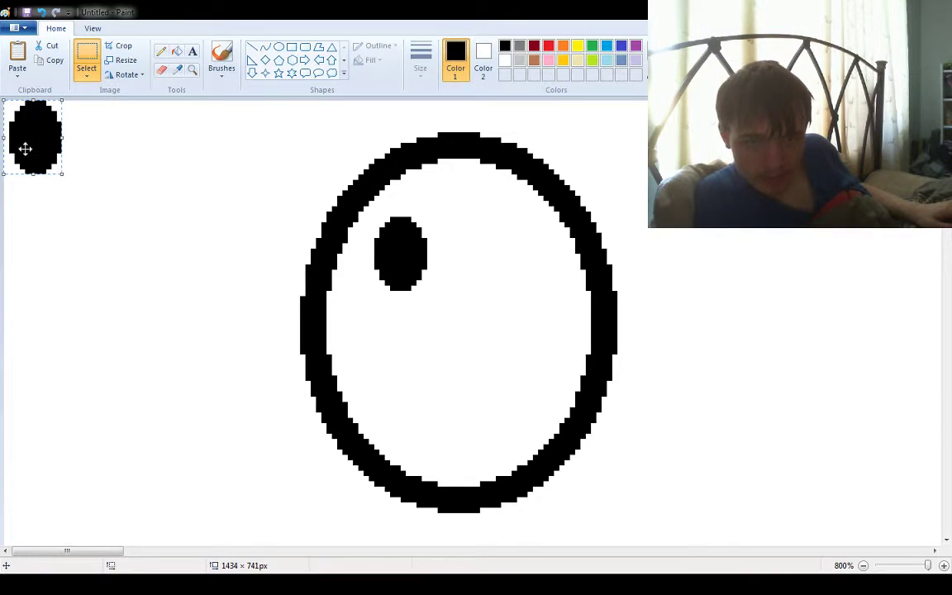
{"action": "left_click_drag", "start_coordinate": [27, 149], "coordinate": [506, 254]}
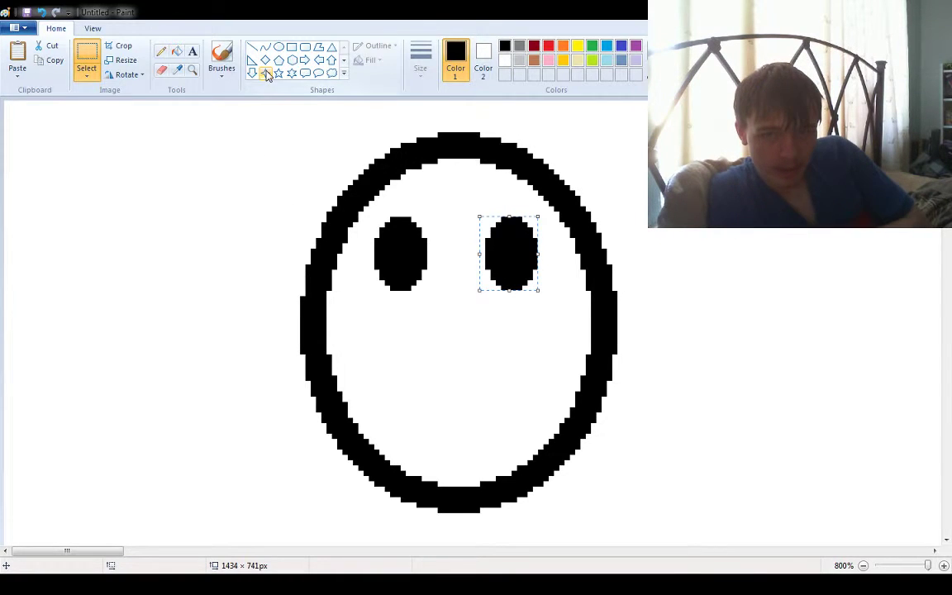
Paint a white centre into the left eye with the Pencil and undo the same attempt on the right eye
{"action": "left_click", "coordinate": [162, 51]}
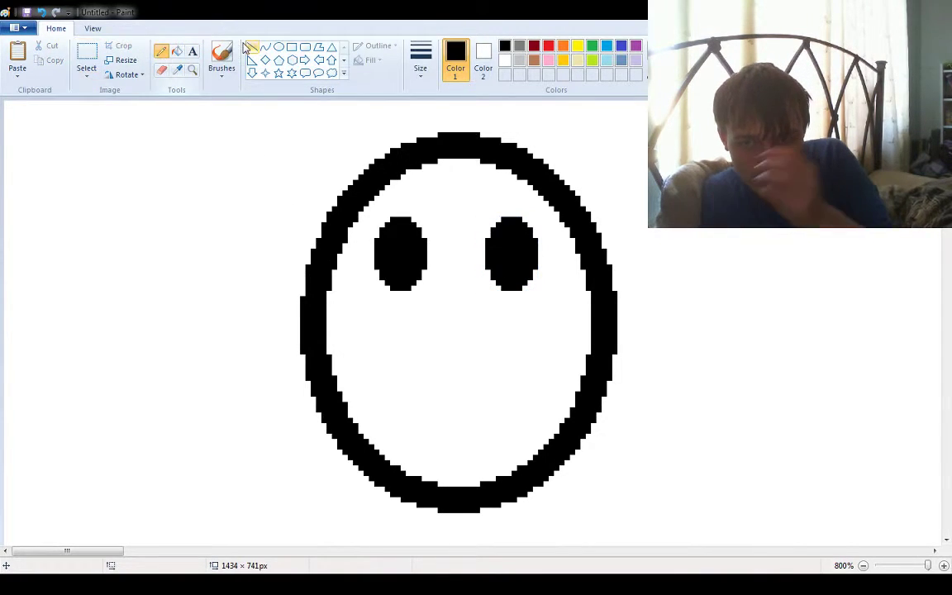
{"action": "left_click", "coordinate": [504, 62]}
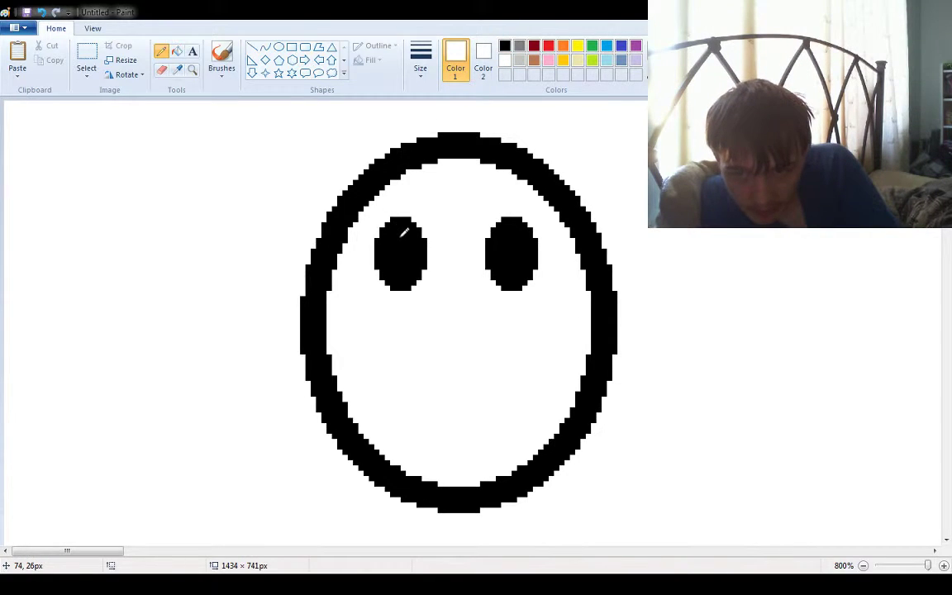
{"action": "left_click", "coordinate": [398, 243]}
{"action": "left_click", "coordinate": [401, 250]}
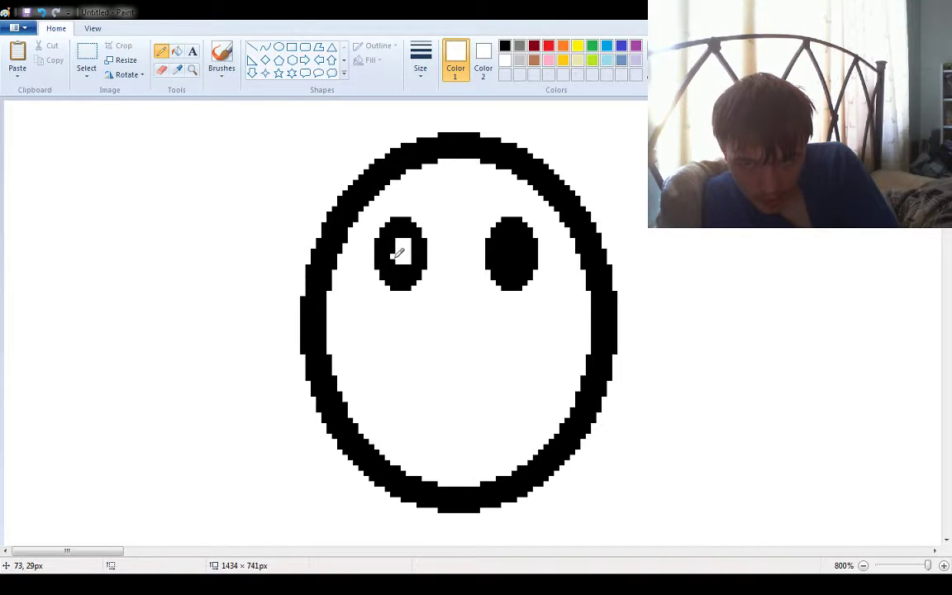
{"action": "left_click_drag", "start_coordinate": [397, 254], "coordinate": [397, 240]}
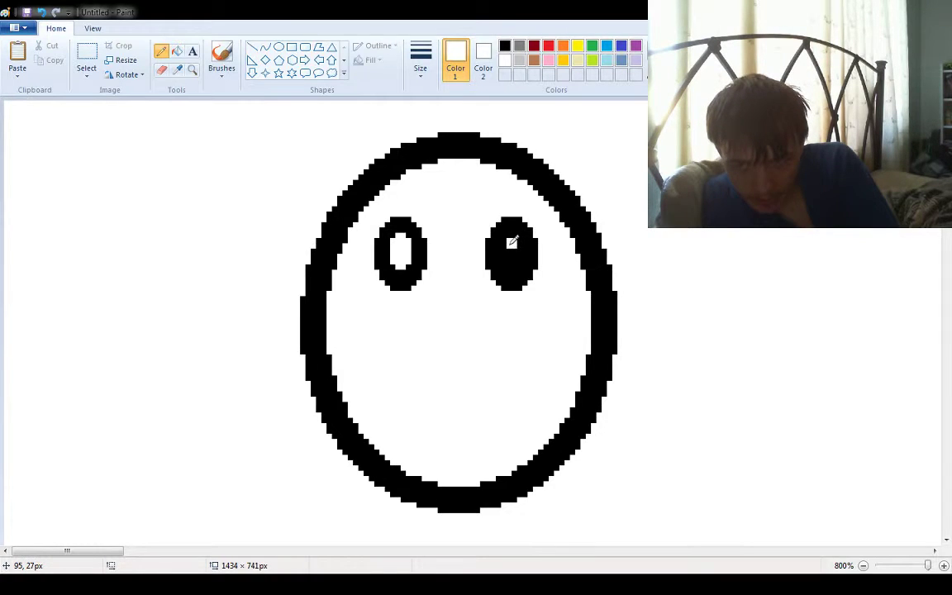
{"action": "left_click_drag", "start_coordinate": [512, 241], "coordinate": [513, 261]}
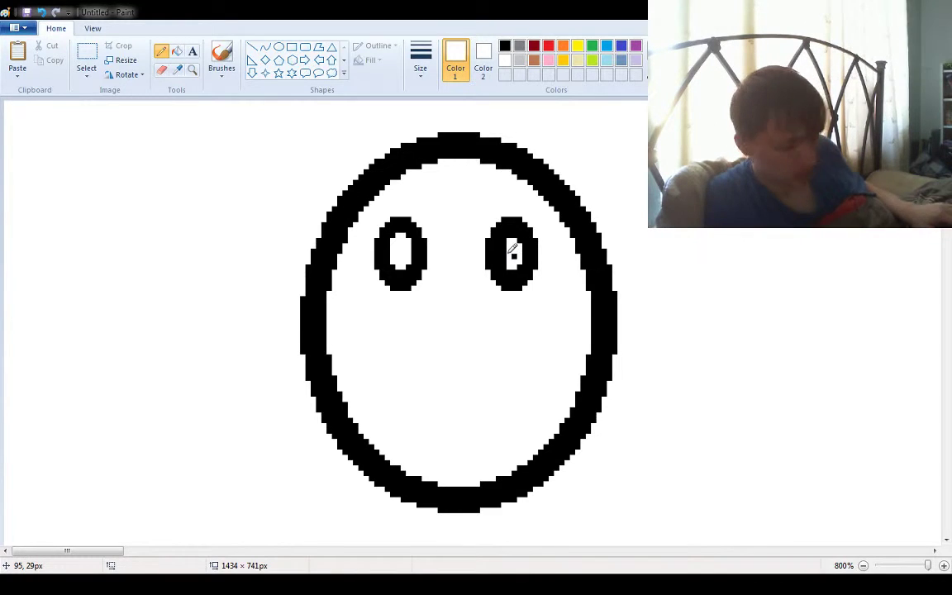
{"action": "key", "text": "ctrl+z"}
Copy the white-centred left eye and paste it exactly over the solid right eye so both eyes match
{"action": "left_click", "coordinate": [86, 55]}
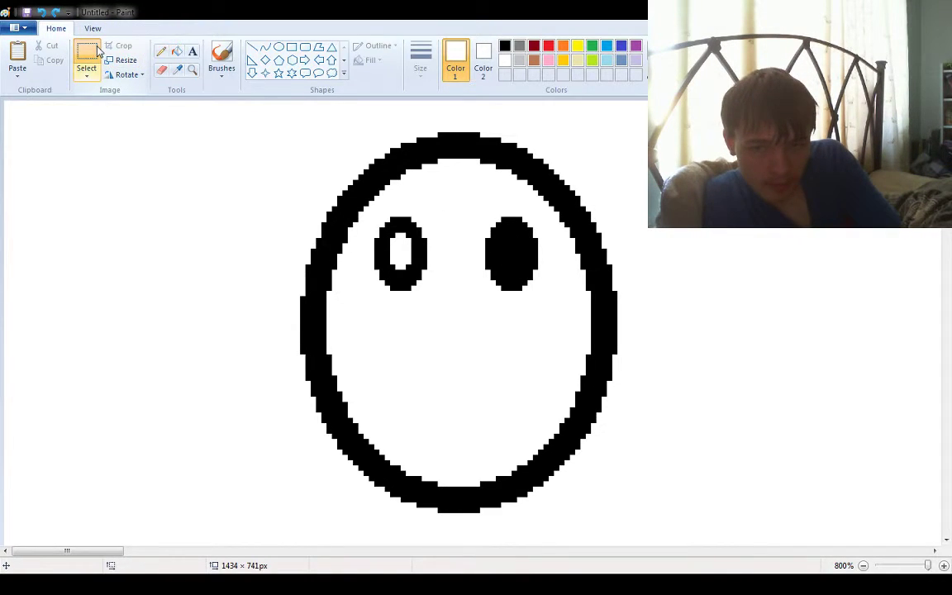
{"action": "left_click_drag", "start_coordinate": [370, 218], "coordinate": [428, 290]}
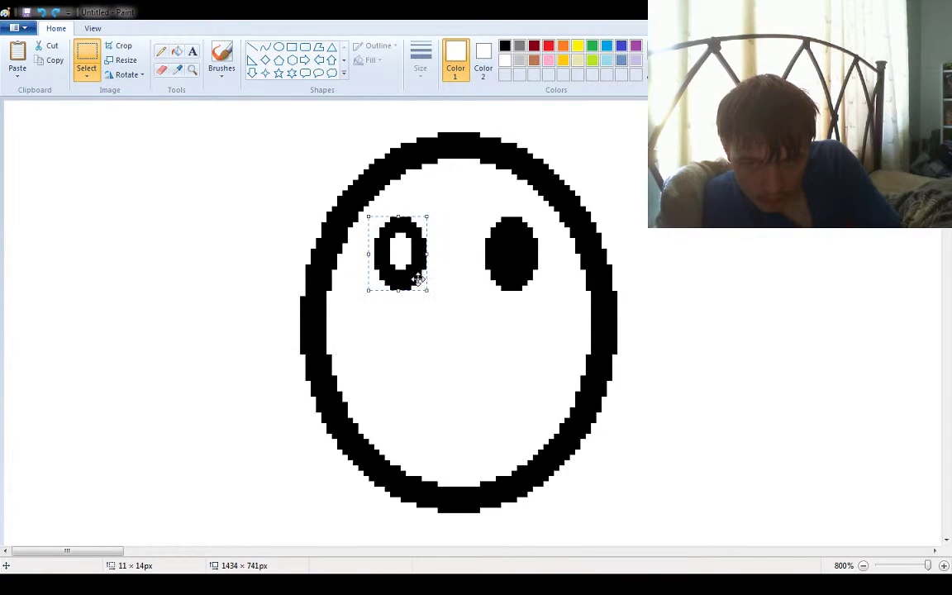
{"action": "left_click_drag", "start_coordinate": [675, 206], "coordinate": [775, 295]}
{"action": "key", "text": "ctrl+v"}
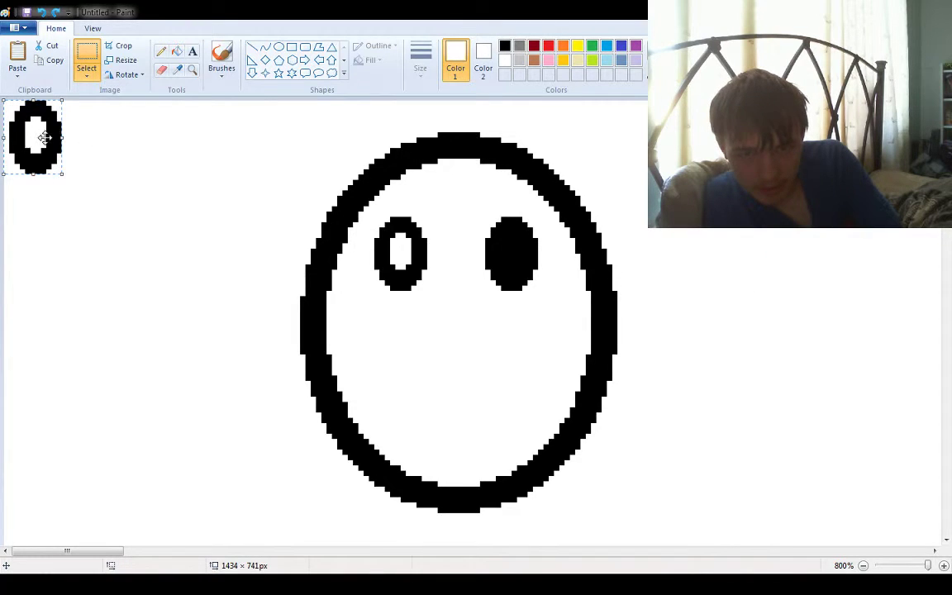
{"action": "left_click_drag", "start_coordinate": [40, 124], "coordinate": [524, 255]}
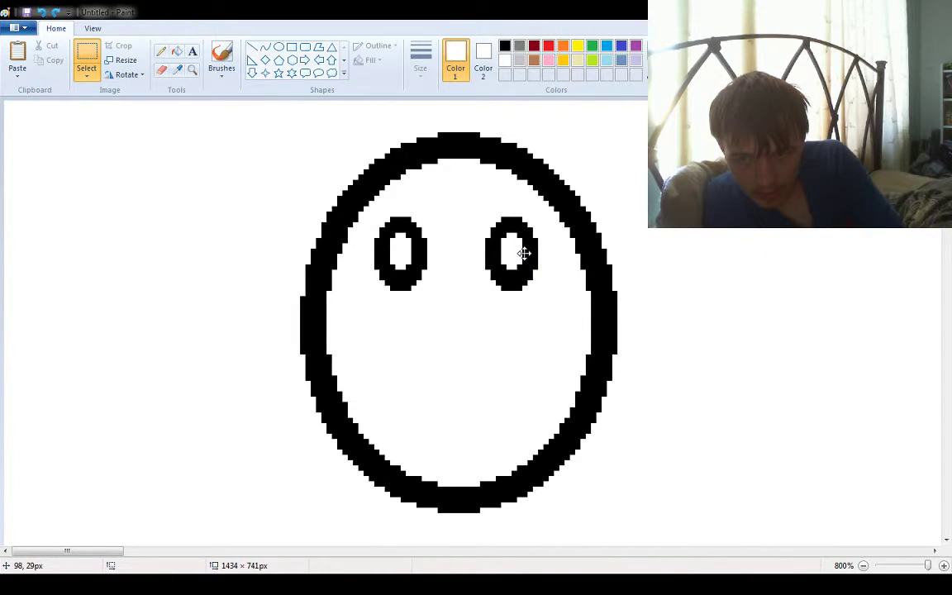
{"action": "left_click", "coordinate": [736, 145]}
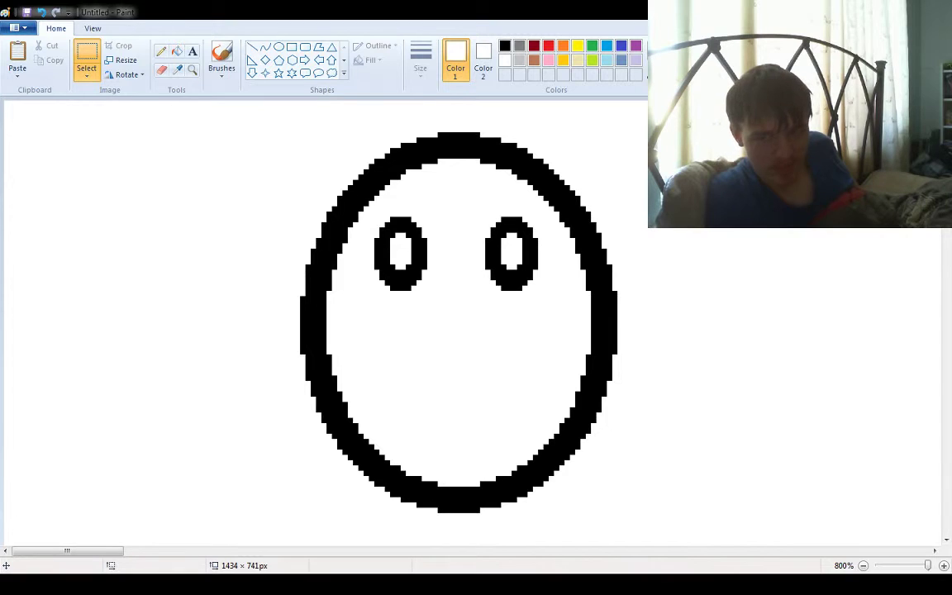
With the black Pencil, draw a thin stepped line from the head's lower-left inner edge up into the face as the mouth's left side
{"action": "left_click", "coordinate": [159, 52]}
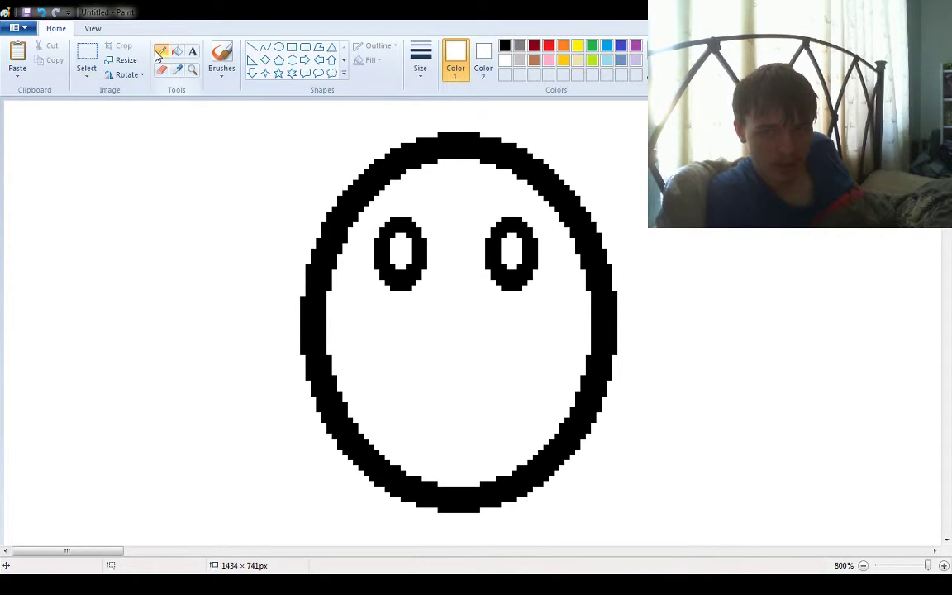
{"action": "left_click", "coordinate": [505, 45]}
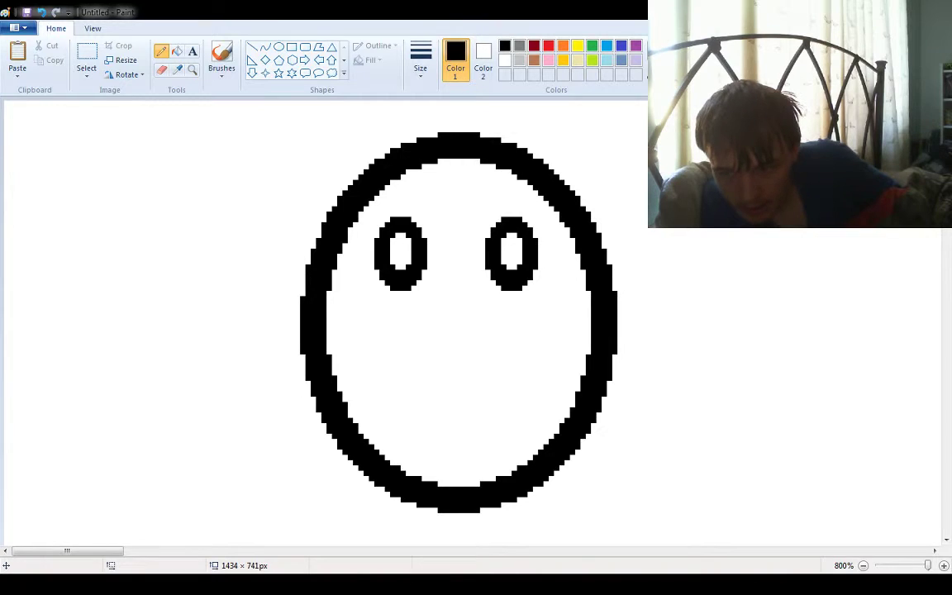
{"action": "left_click", "coordinate": [385, 443]}
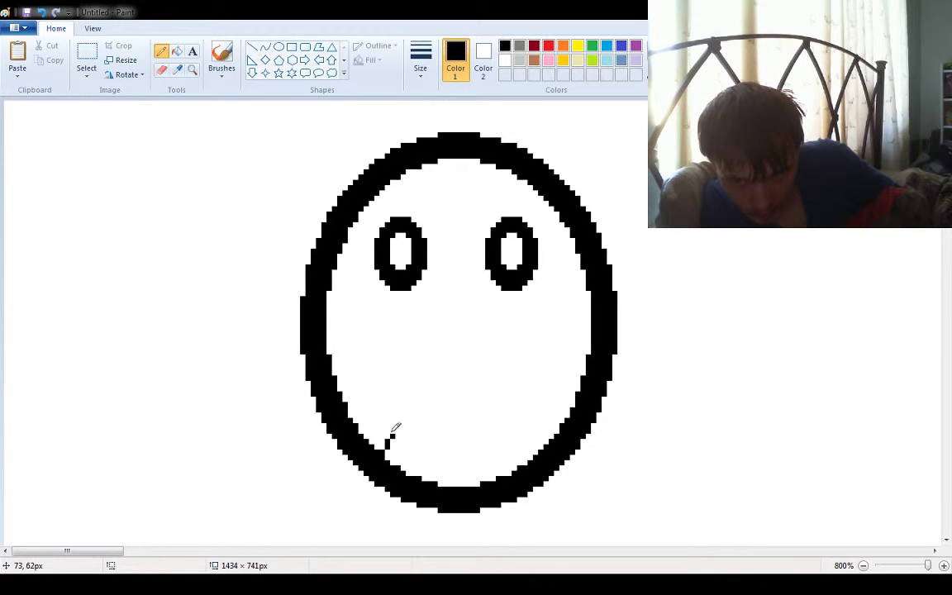
{"action": "left_click_drag", "start_coordinate": [390, 435], "coordinate": [391, 426]}
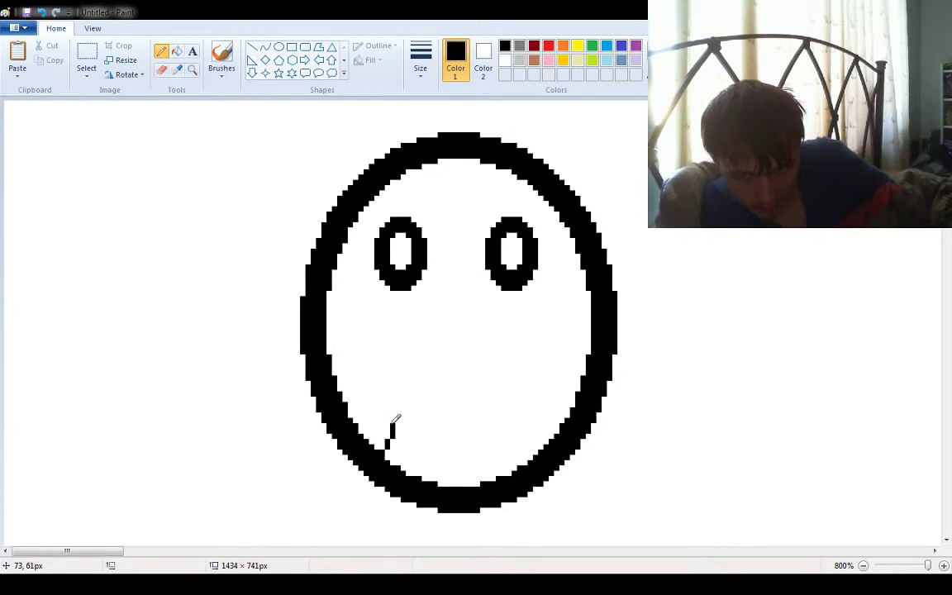
{"action": "key", "text": "ctrl+z"}
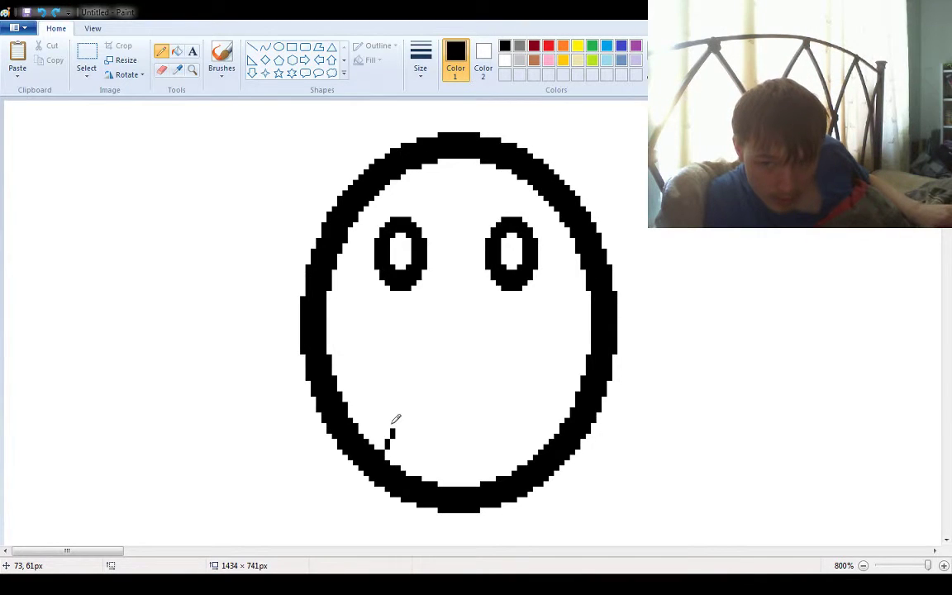
{"action": "left_click", "coordinate": [397, 436]}
{"action": "left_click_drag", "start_coordinate": [396, 437], "coordinate": [397, 423]}
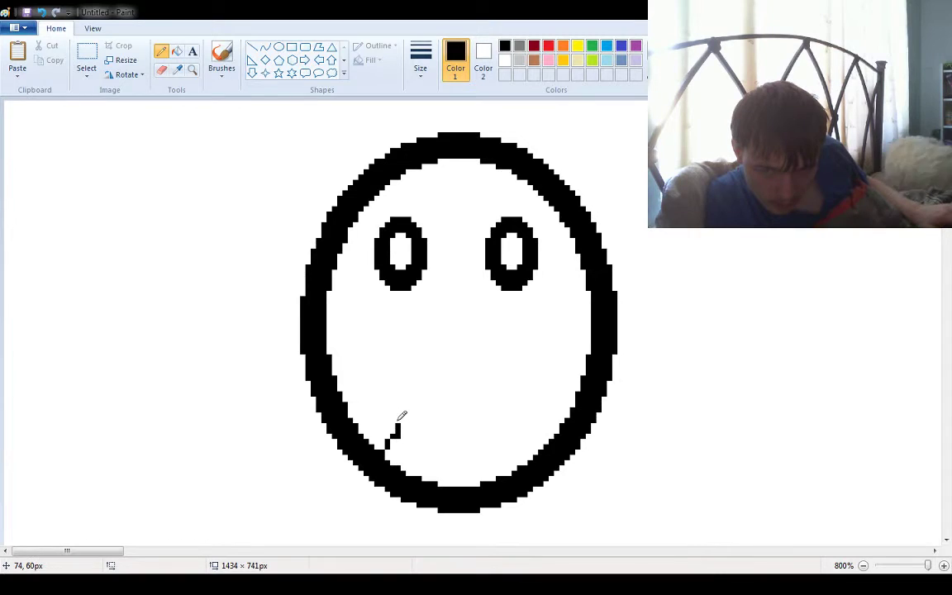
{"action": "key", "text": "ctrl+z"}
{"action": "left_click_drag", "start_coordinate": [395, 436], "coordinate": [405, 398]}
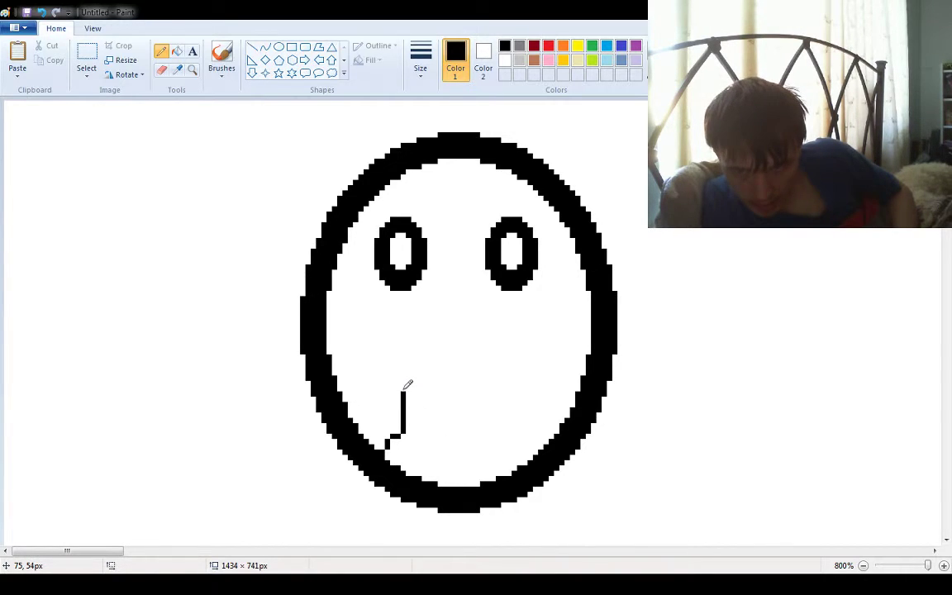
Draw two small hexagonal lip outlines side by side from the top of the mouth's left line, undoing the misplaced pixel
{"action": "left_click_drag", "start_coordinate": [404, 389], "coordinate": [419, 396]}
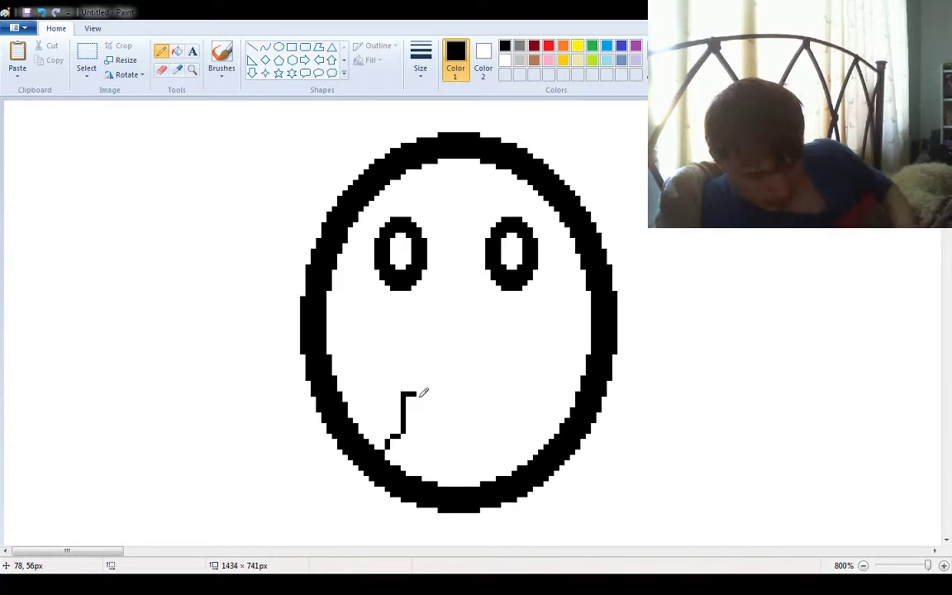
{"action": "key", "text": "ctrl+z"}
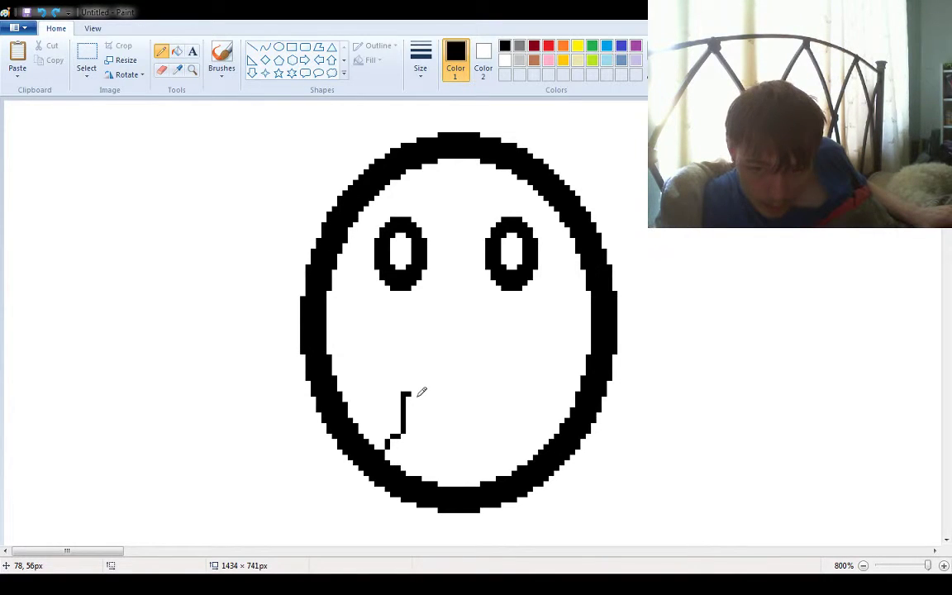
{"action": "left_click", "coordinate": [414, 398]}
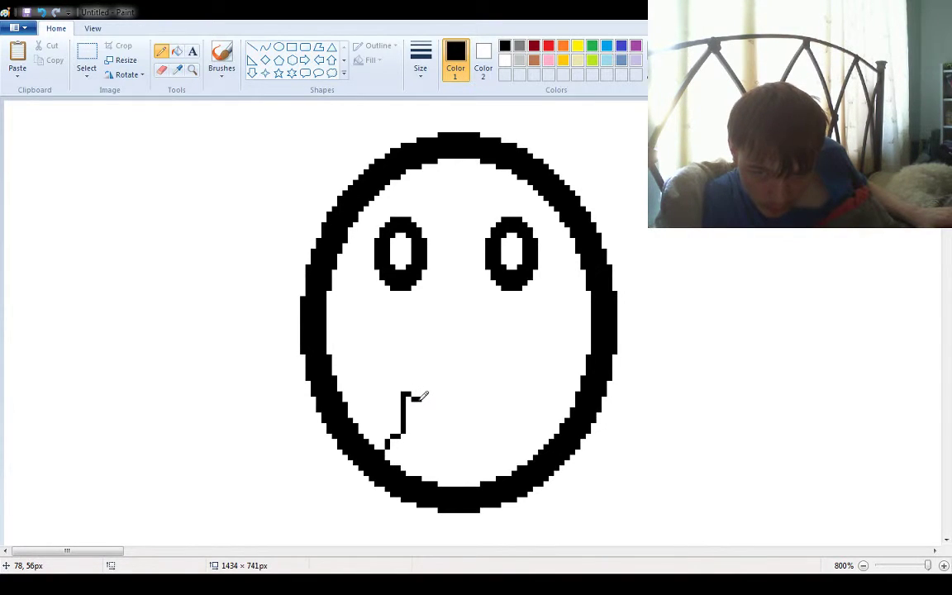
{"action": "left_click_drag", "start_coordinate": [419, 400], "coordinate": [431, 409]}
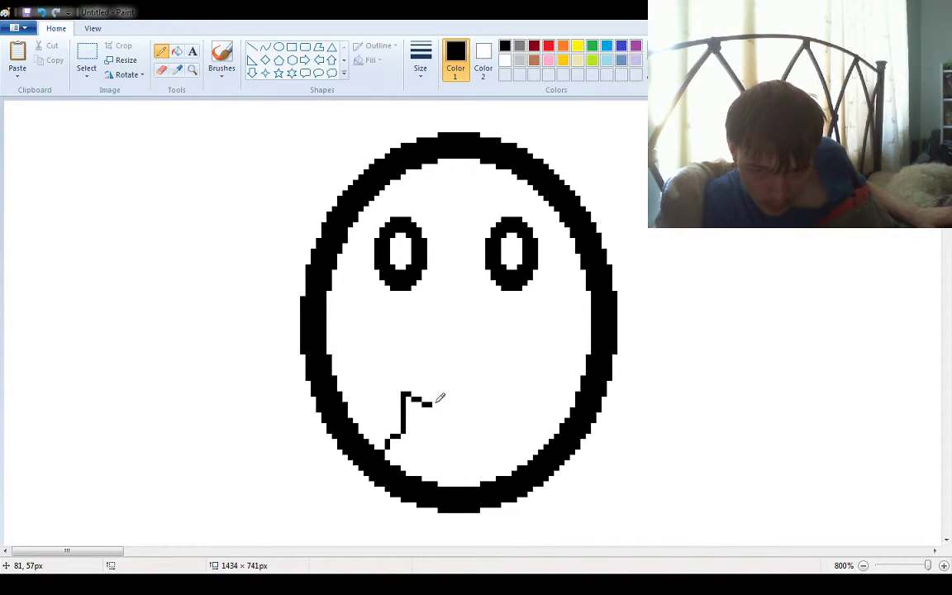
{"action": "left_click_drag", "start_coordinate": [439, 401], "coordinate": [445, 401]}
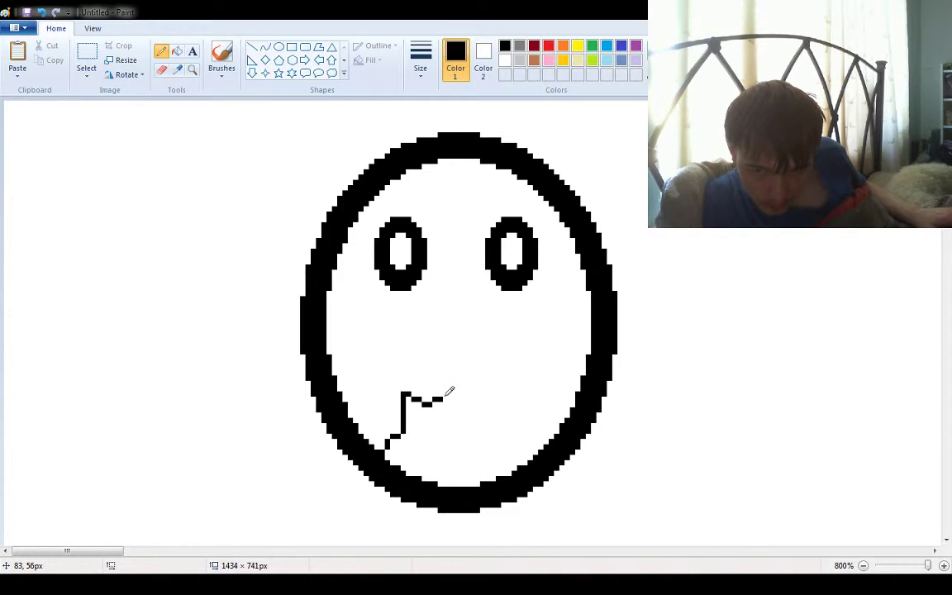
{"action": "left_click", "coordinate": [449, 396]}
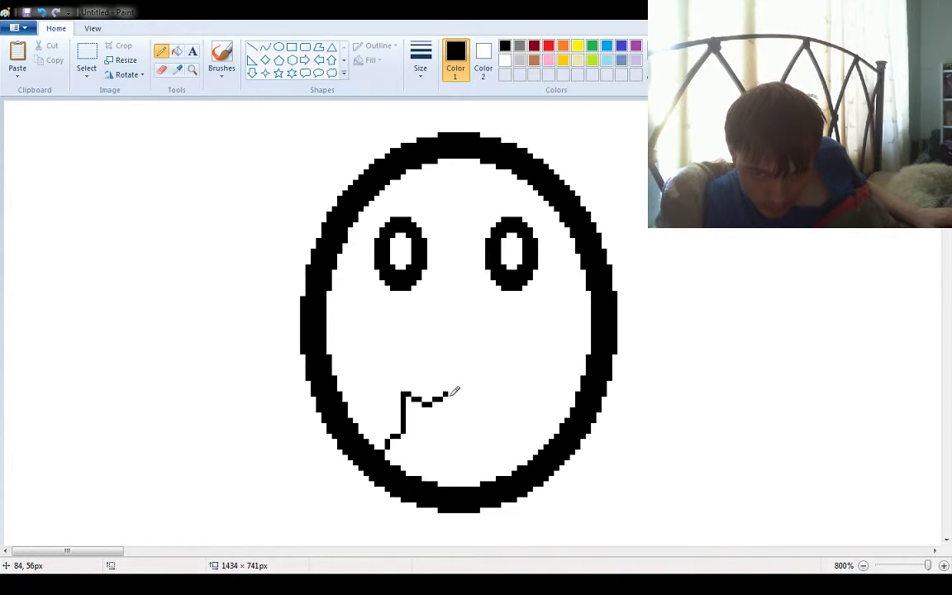
{"action": "left_click", "coordinate": [459, 396]}
{"action": "left_click_drag", "start_coordinate": [458, 400], "coordinate": [474, 403]}
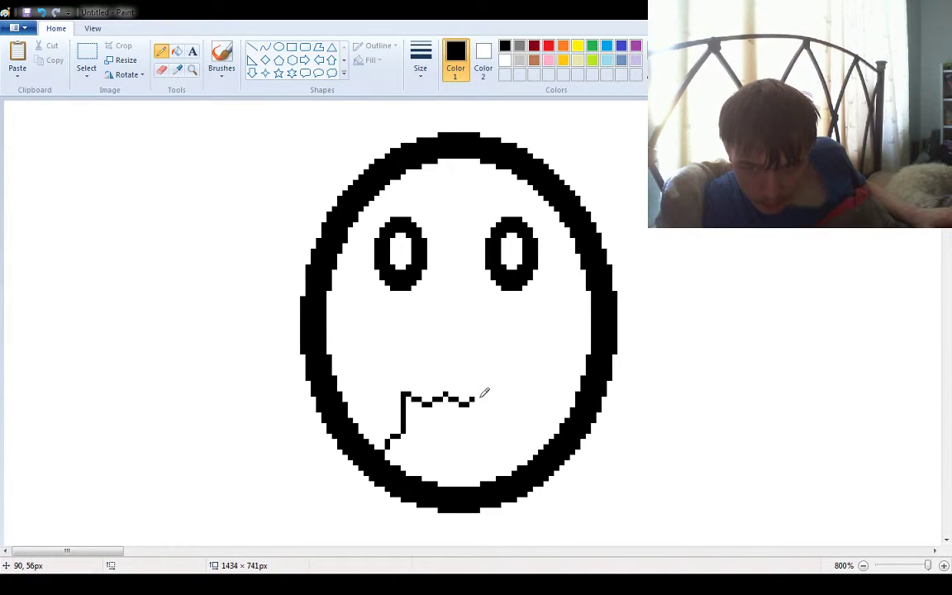
{"action": "left_click", "coordinate": [479, 399]}
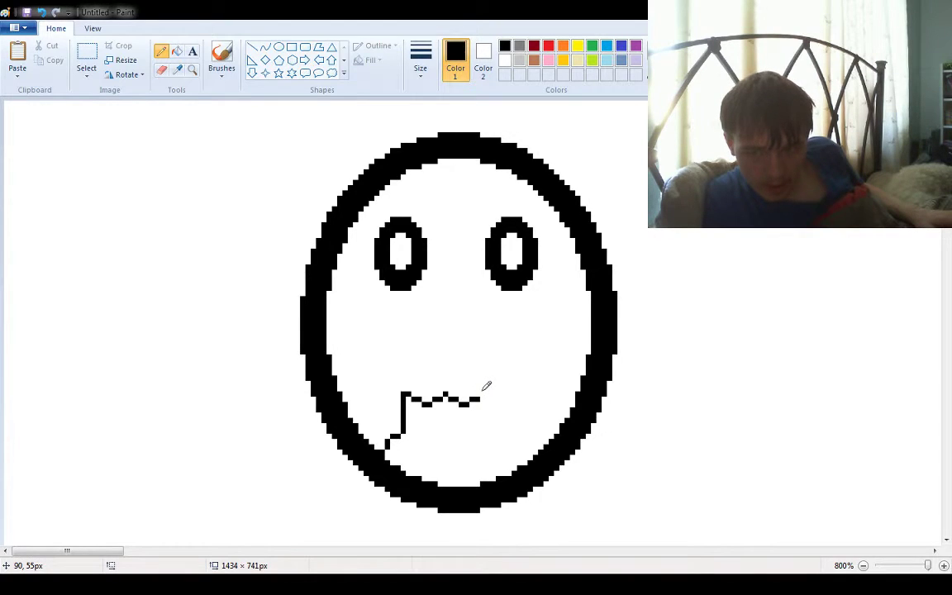
{"action": "left_click", "coordinate": [484, 396]}
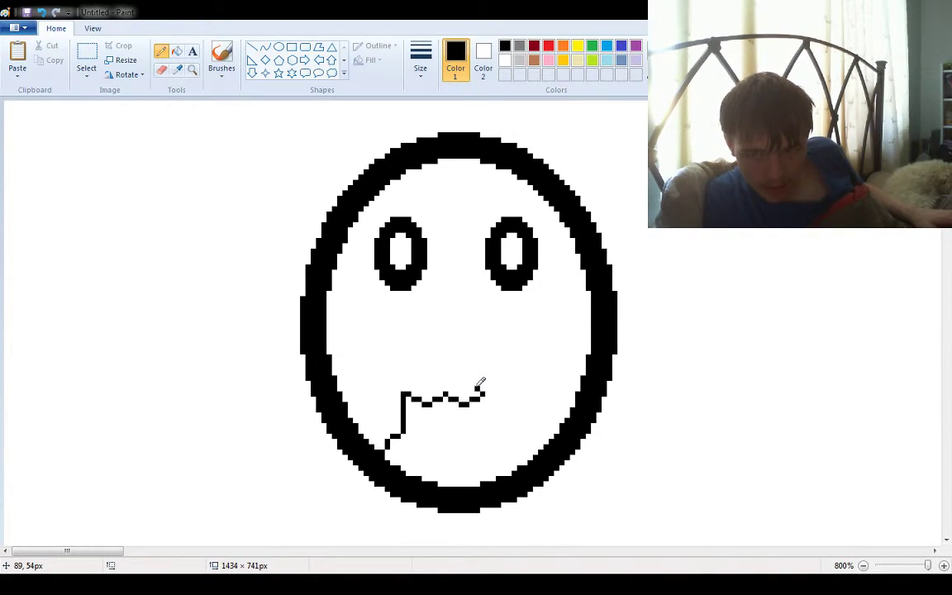
{"action": "left_click", "coordinate": [472, 388]}
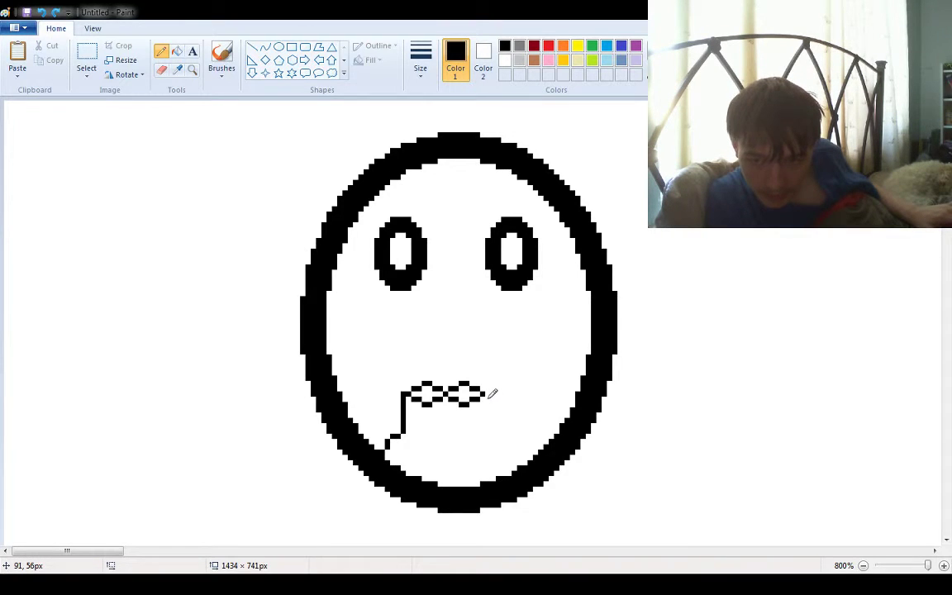
Draw a thin stepped black line from the right end of the lips down to the head's lower-right inner edge
{"action": "left_click", "coordinate": [489, 403]}
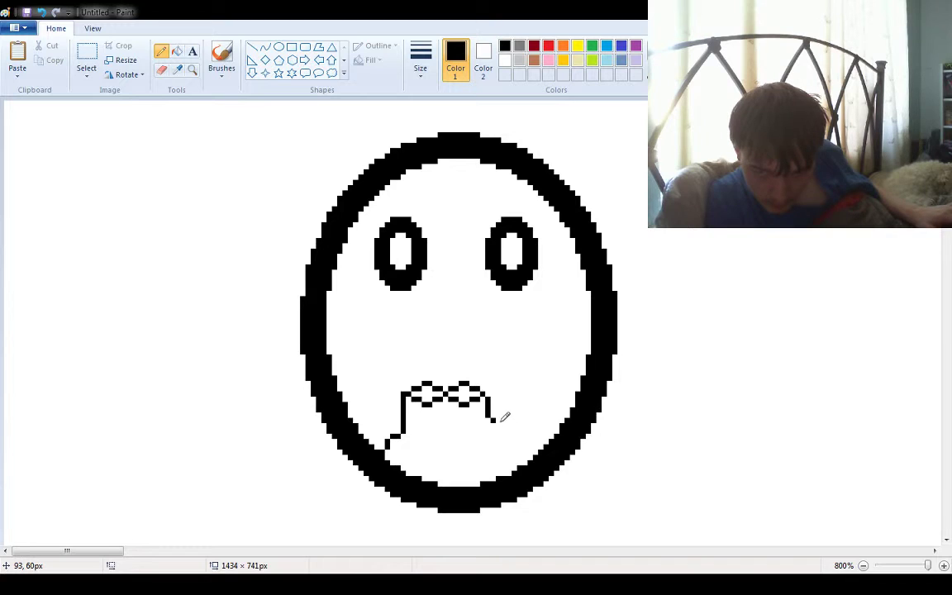
{"action": "left_click_drag", "start_coordinate": [502, 421], "coordinate": [508, 451]}
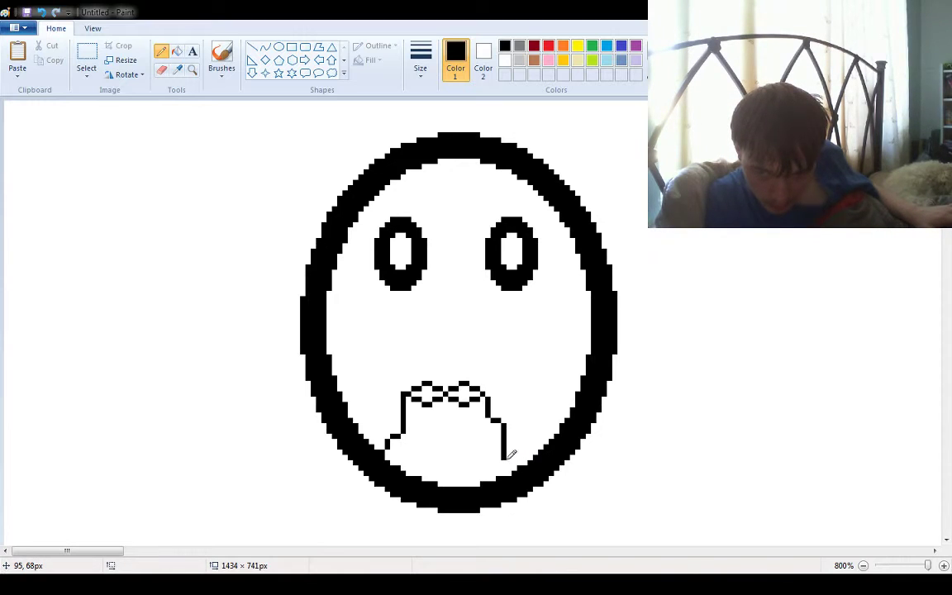
{"action": "left_click", "coordinate": [511, 460]}
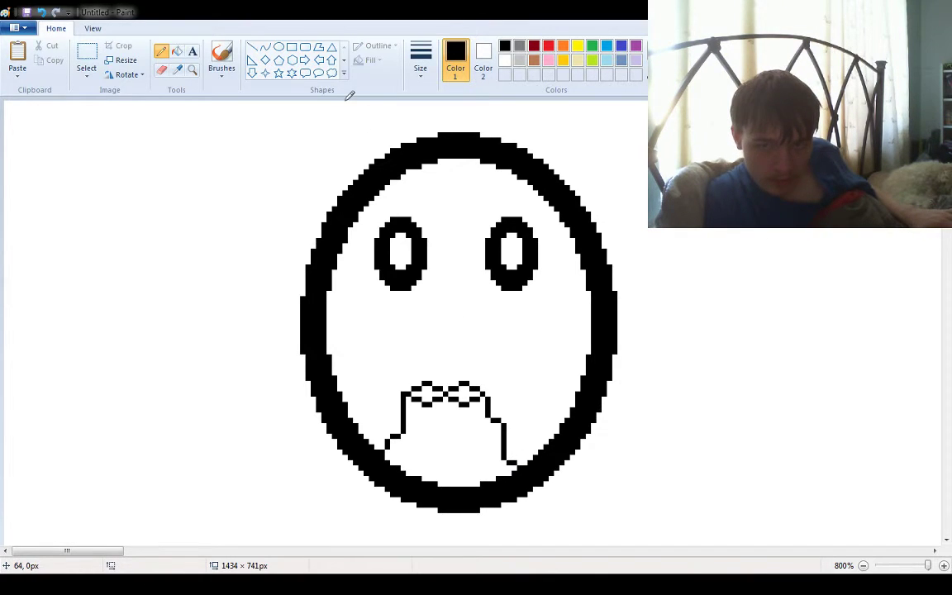
Pick white from the canvas and paint over the middle stretch of the mouth's right line with the Pencil
{"action": "left_click", "coordinate": [179, 70]}
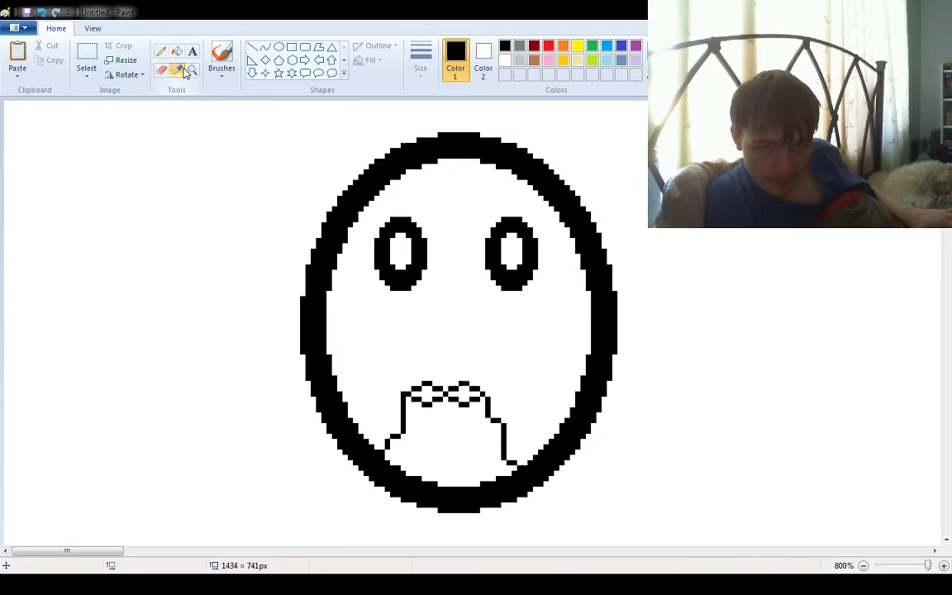
{"action": "left_click", "coordinate": [190, 164]}
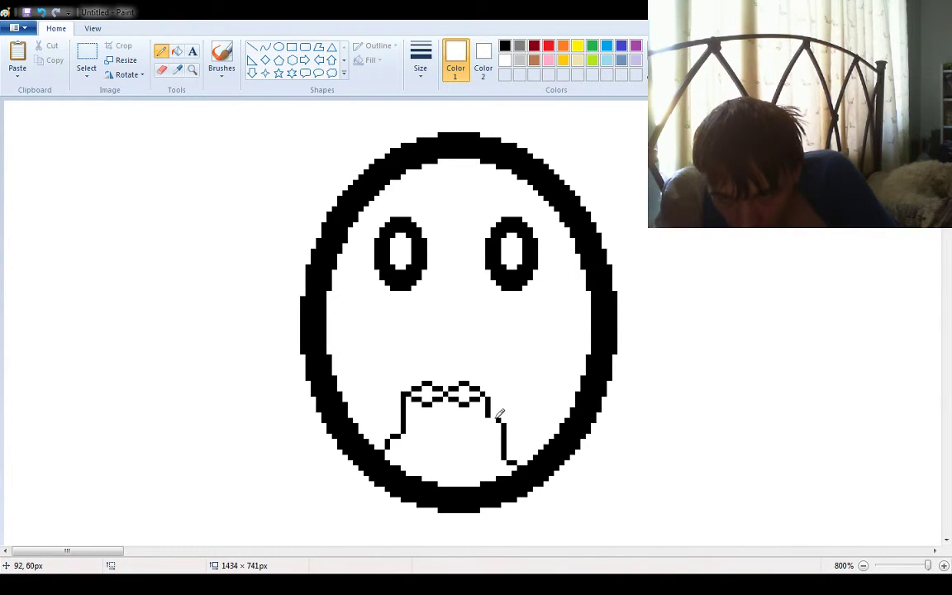
{"action": "left_click_drag", "start_coordinate": [501, 411], "coordinate": [507, 429]}
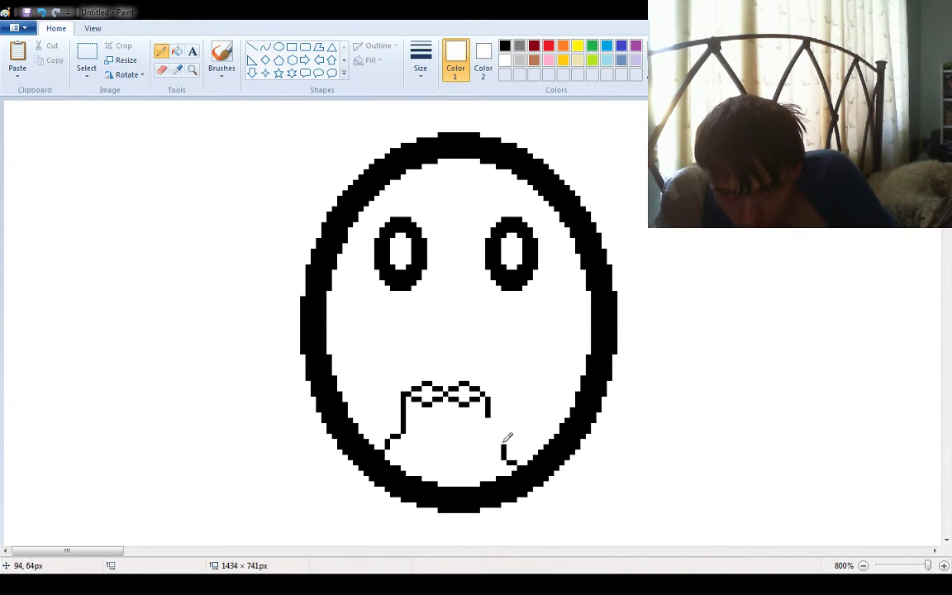
Pick black from the head outline and redraw the mouth's right line straighter, joining it to the remaining lower stub
{"action": "left_click", "coordinate": [179, 71]}
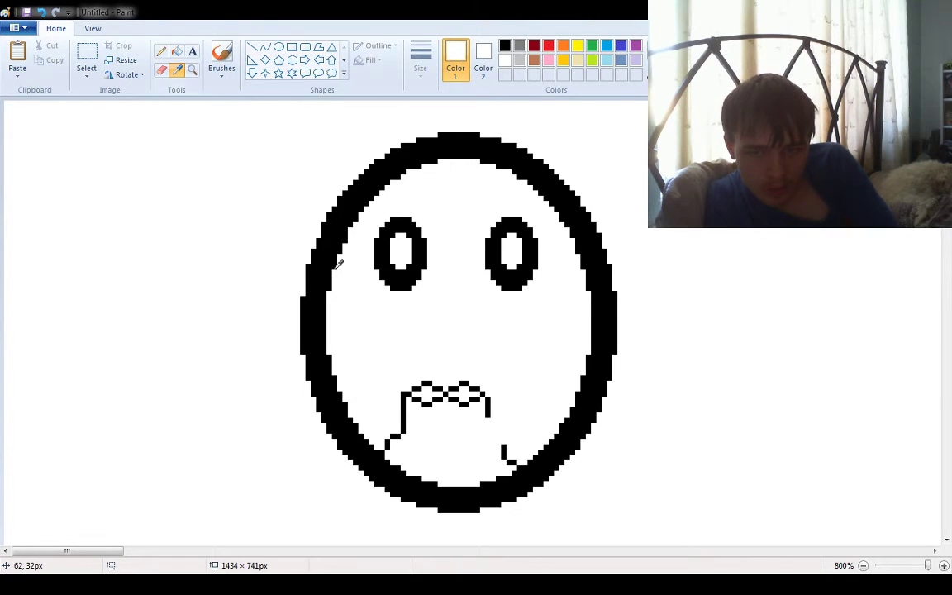
{"action": "left_click", "coordinate": [303, 241]}
{"action": "left_click_drag", "start_coordinate": [491, 410], "coordinate": [494, 420]}
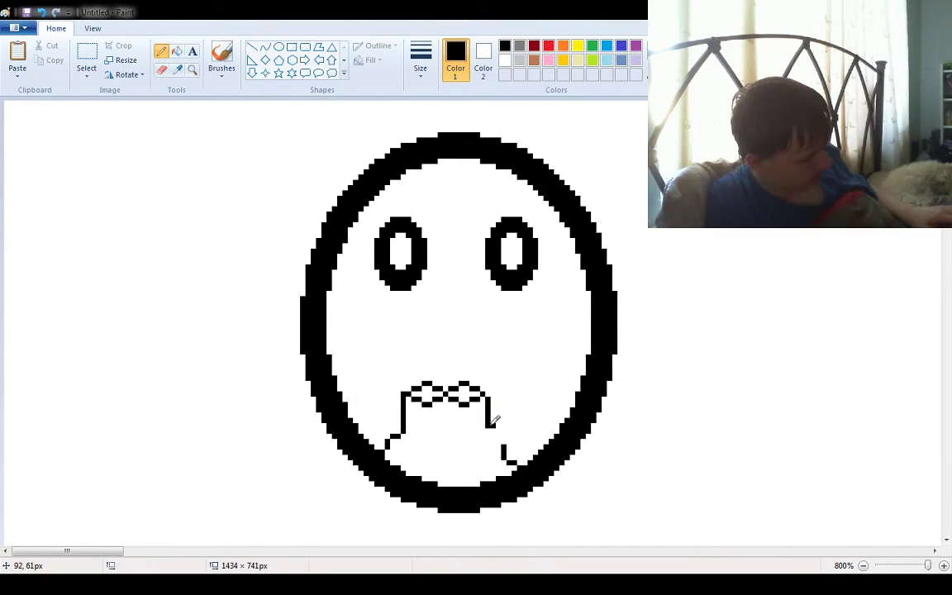
{"action": "left_click_drag", "start_coordinate": [488, 420], "coordinate": [493, 437]}
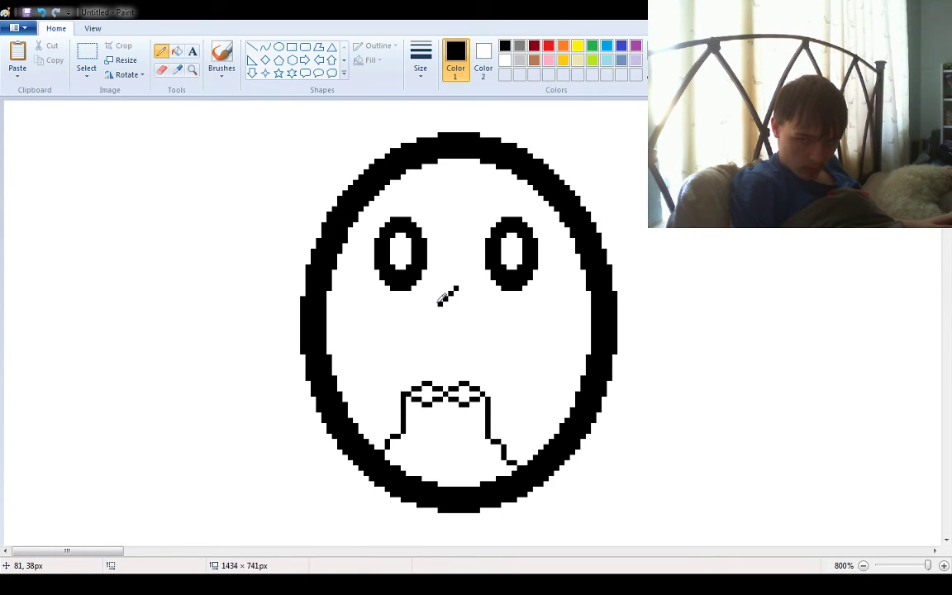
Draw a thin black nose line diagonally down-left from between the eyes and level to the left, undoing the first, higher attempt
{"action": "left_click_drag", "start_coordinate": [434, 304], "coordinate": [419, 305]}
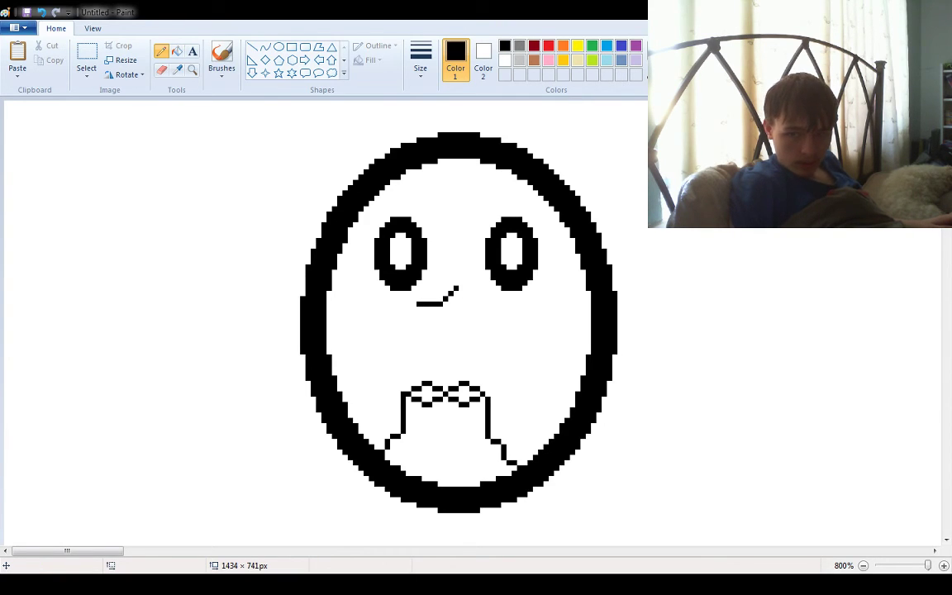
{"action": "key", "text": "ctrl+z"}
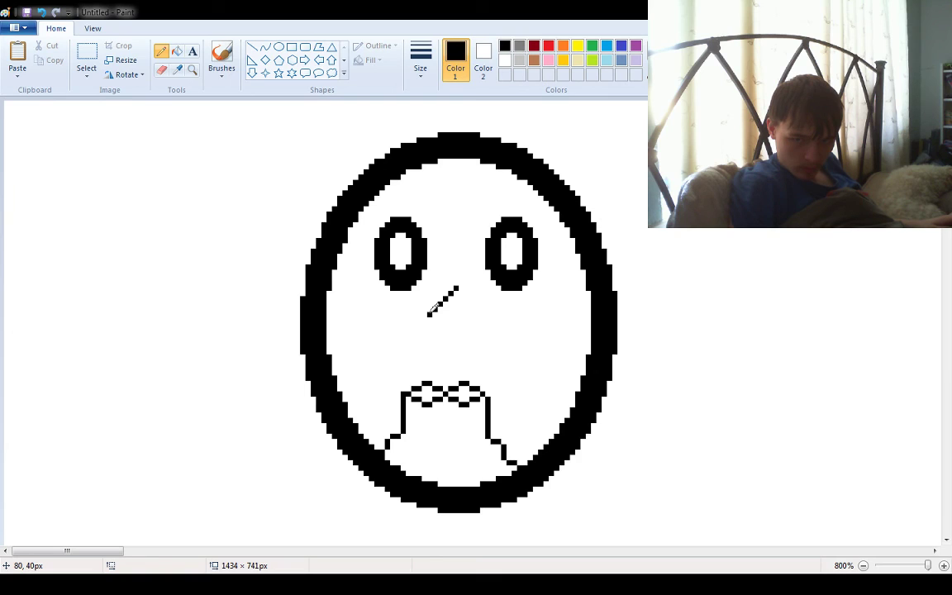
{"action": "left_click_drag", "start_coordinate": [423, 314], "coordinate": [407, 315]}
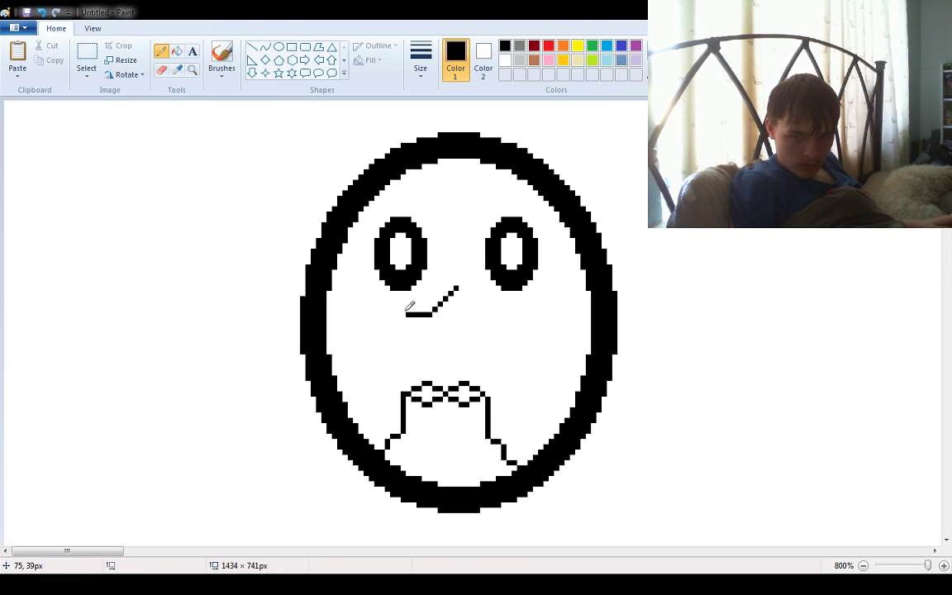
{"action": "left_click_drag", "start_coordinate": [399, 312], "coordinate": [394, 312]}
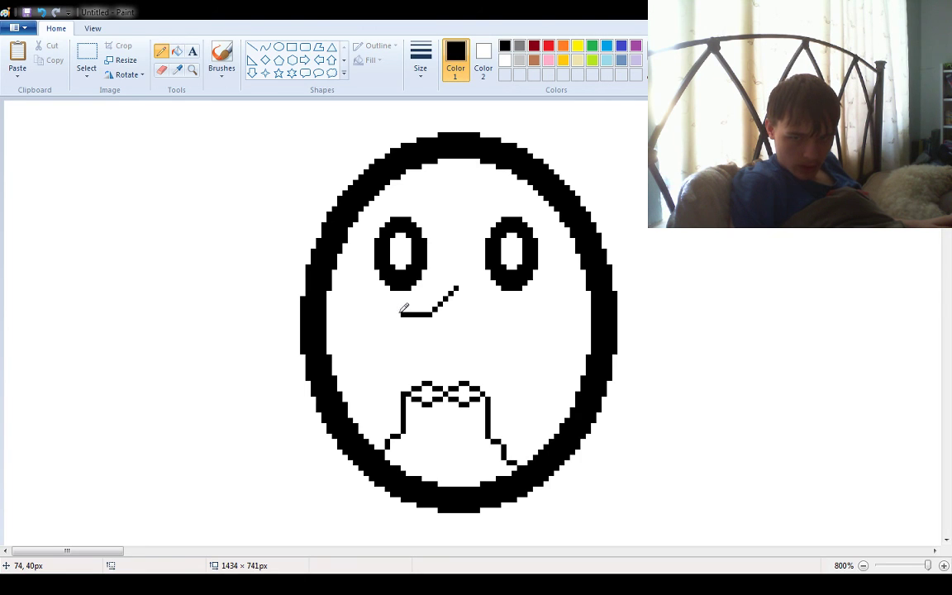